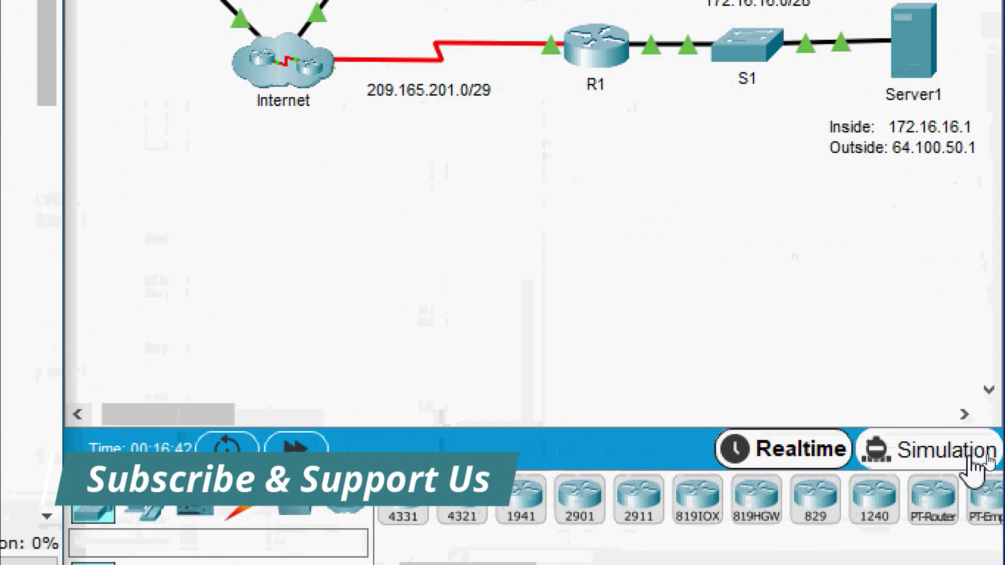
- In Simulation mode, have PC1's web browser request 172.16.16.1
left_click(972, 460)
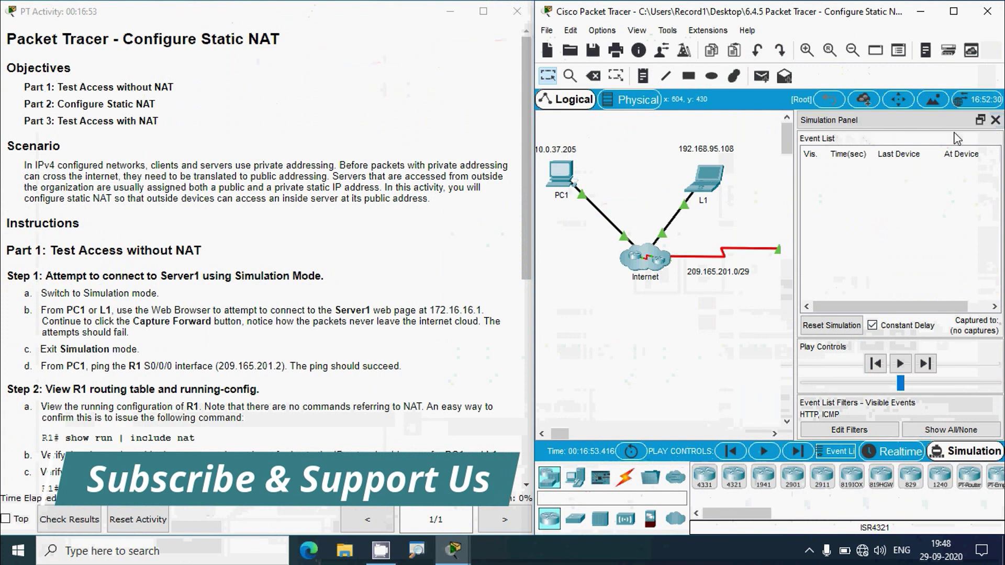
left_click(995, 120)
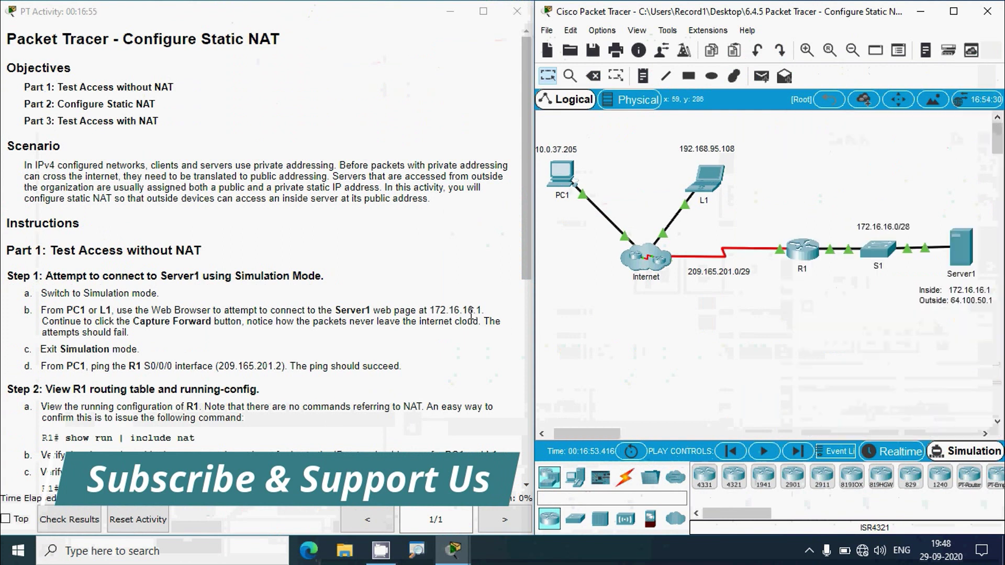
left_click(562, 174)
left_click_drag(426, 78, 649, 84)
scroll(728, 430, "right", 3)
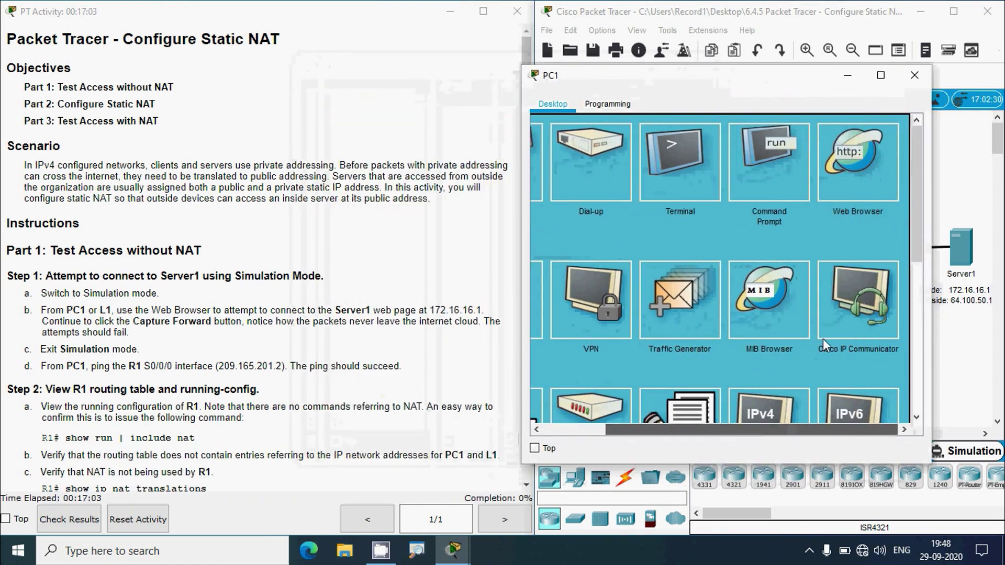
left_click(827, 184)
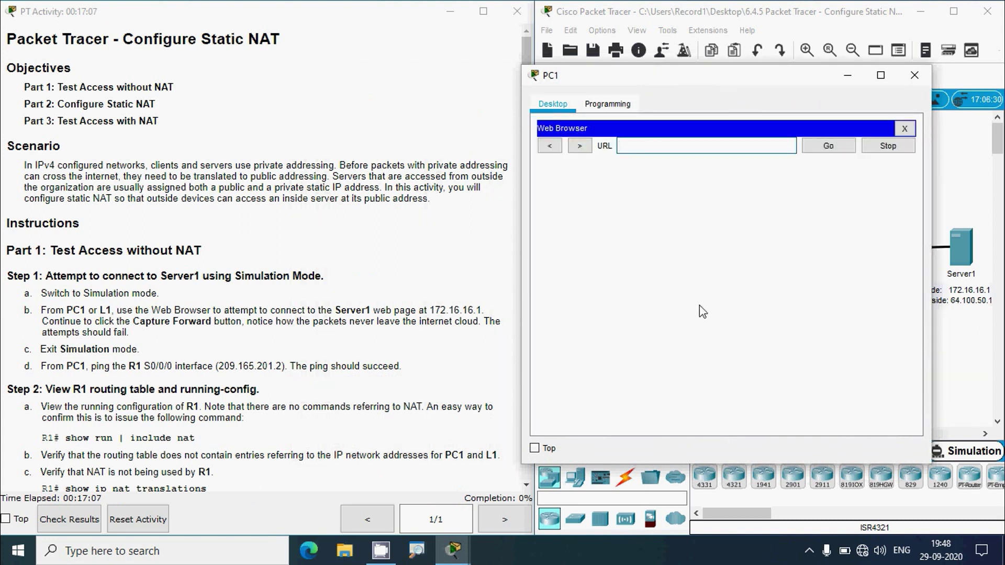
type("172.16.16.1")
key("Return")
- Step the captured web request forward twice in the simulation
left_click(848, 75)
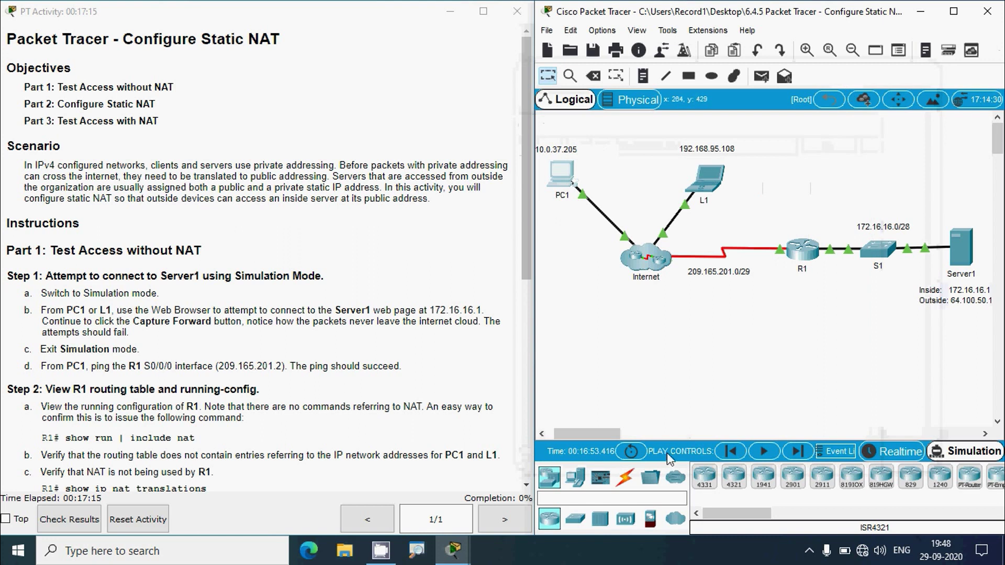
left_click(796, 451)
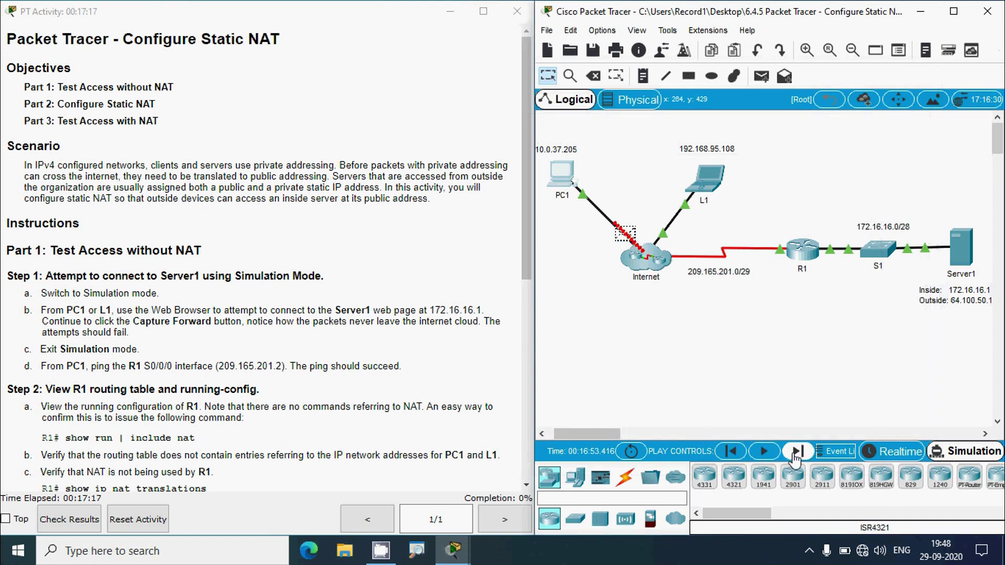
left_click(796, 452)
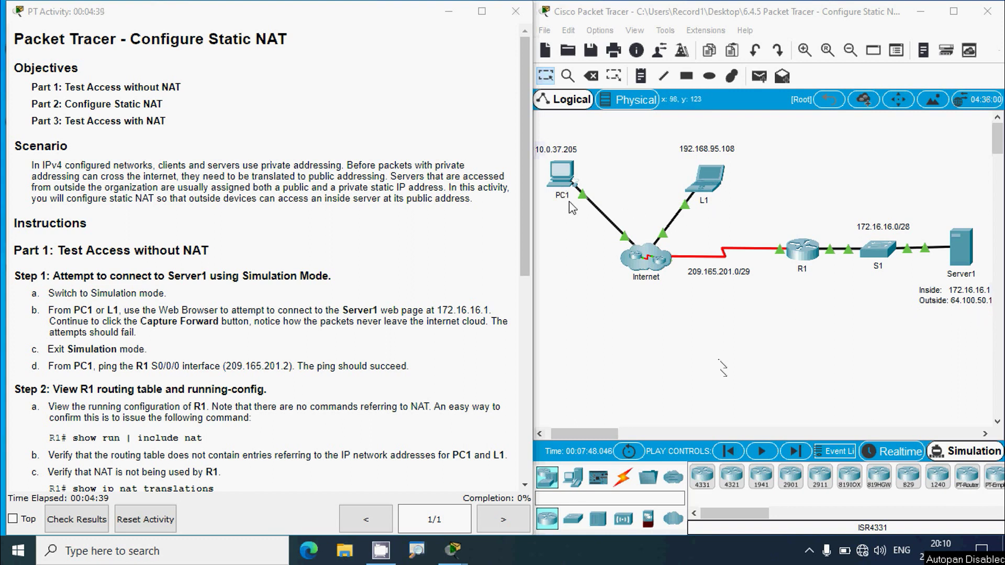
- Request 64.100.50.1 from PC1's web browser
left_click(566, 187)
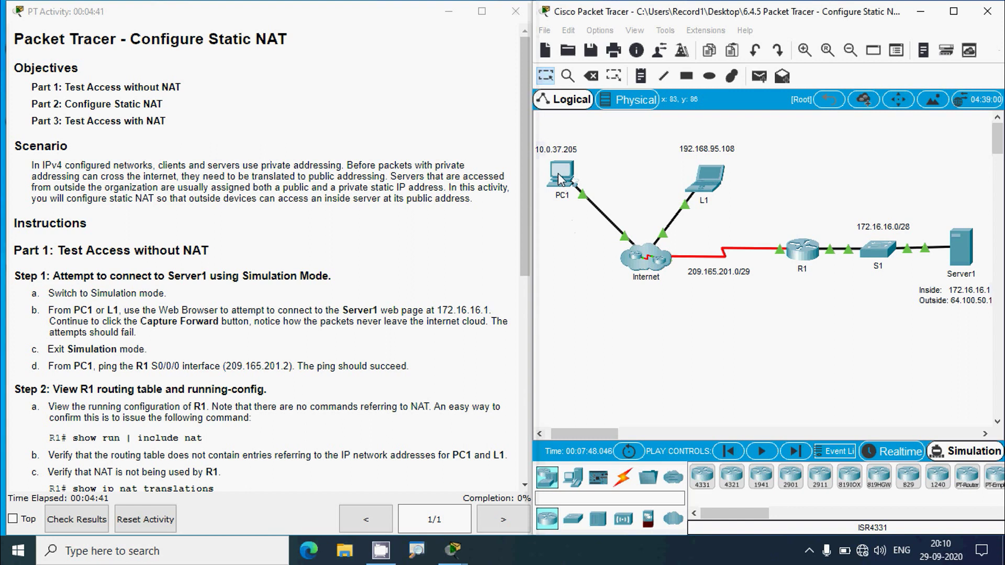
left_click(415, 99)
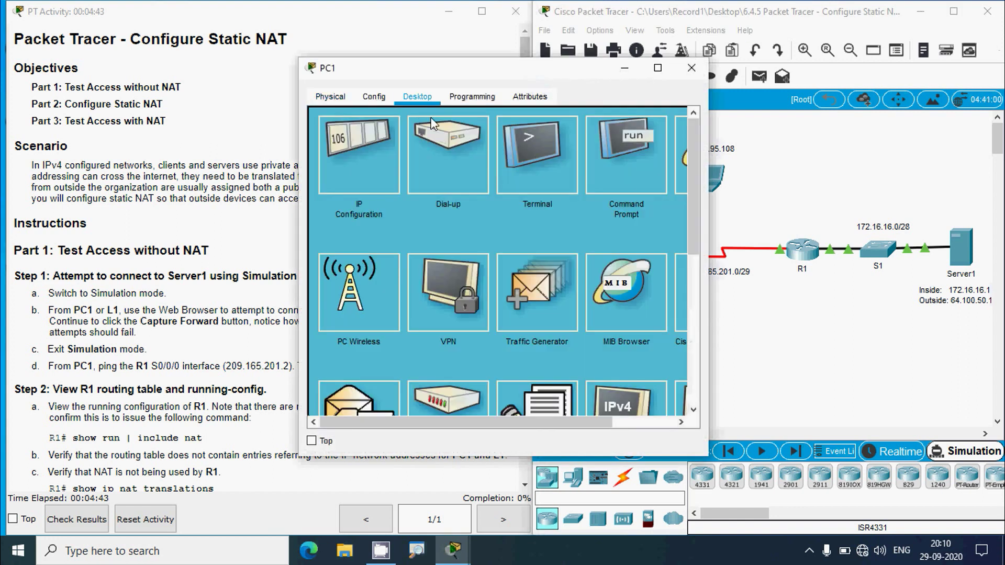
left_click(681, 184)
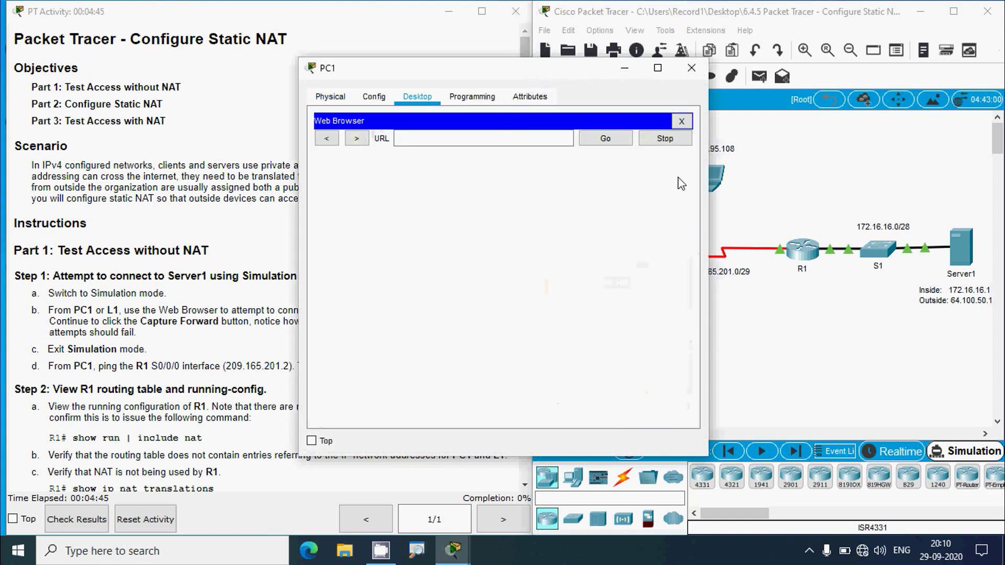
left_click(427, 141)
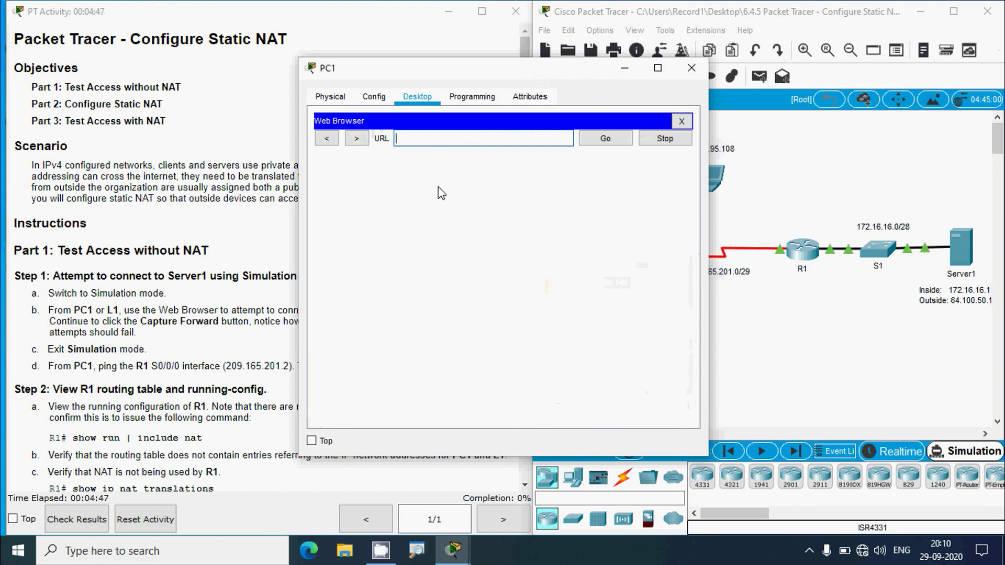
type("64.100.50.1")
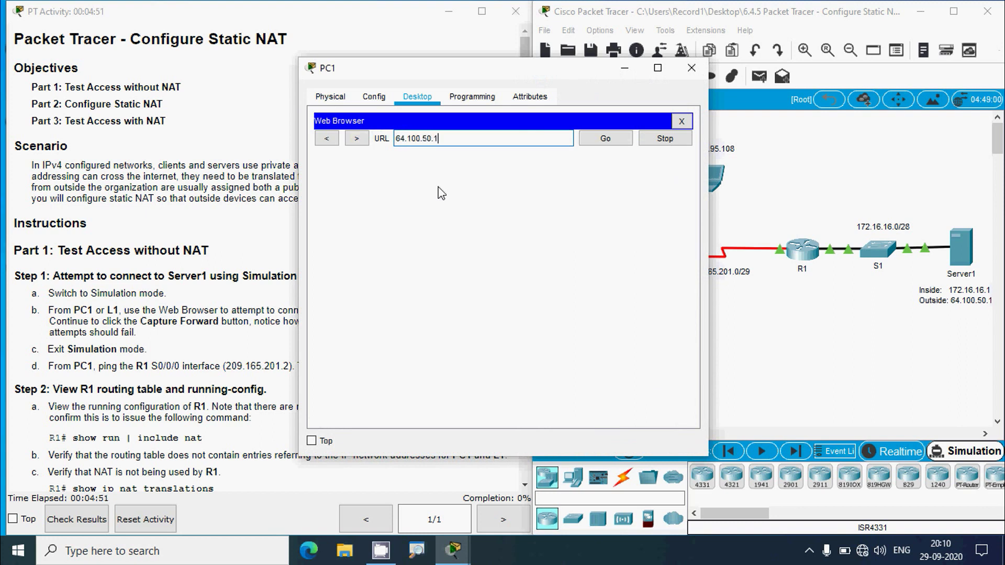
left_click(606, 139)
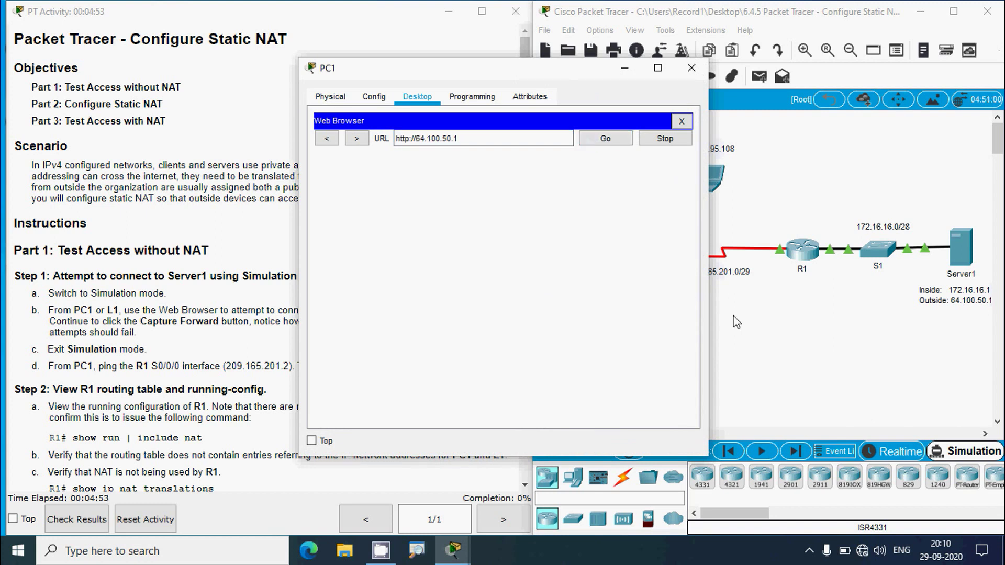
- Step the packets forward until PC1's browser reports Request Timeout
left_click(747, 326)
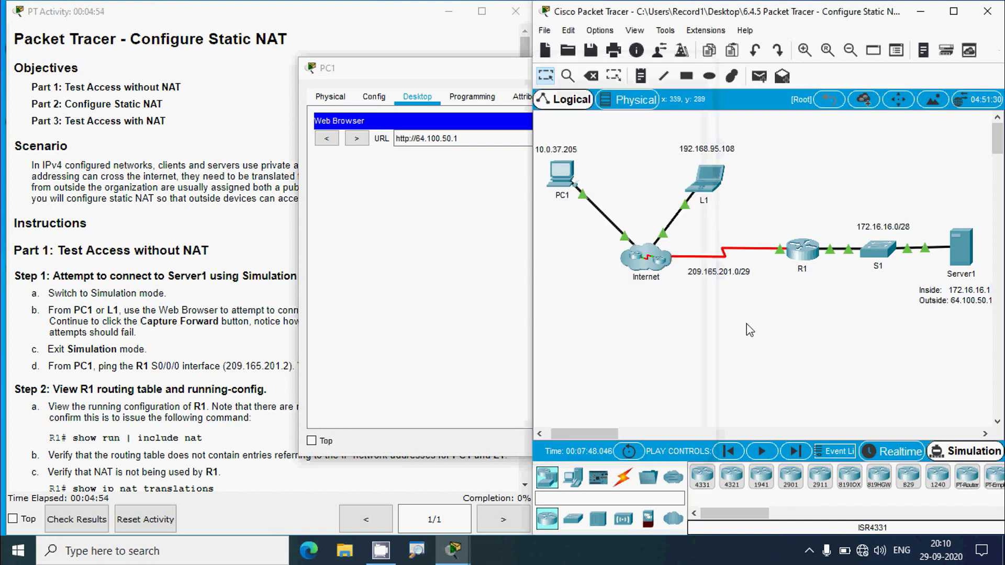
left_click(797, 452)
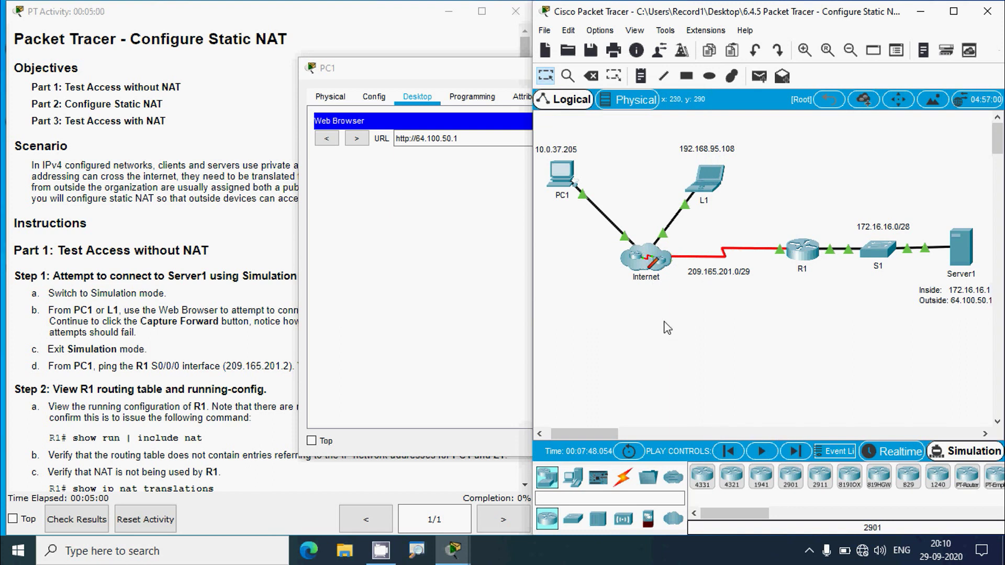
left_click(799, 456)
left_click(797, 454)
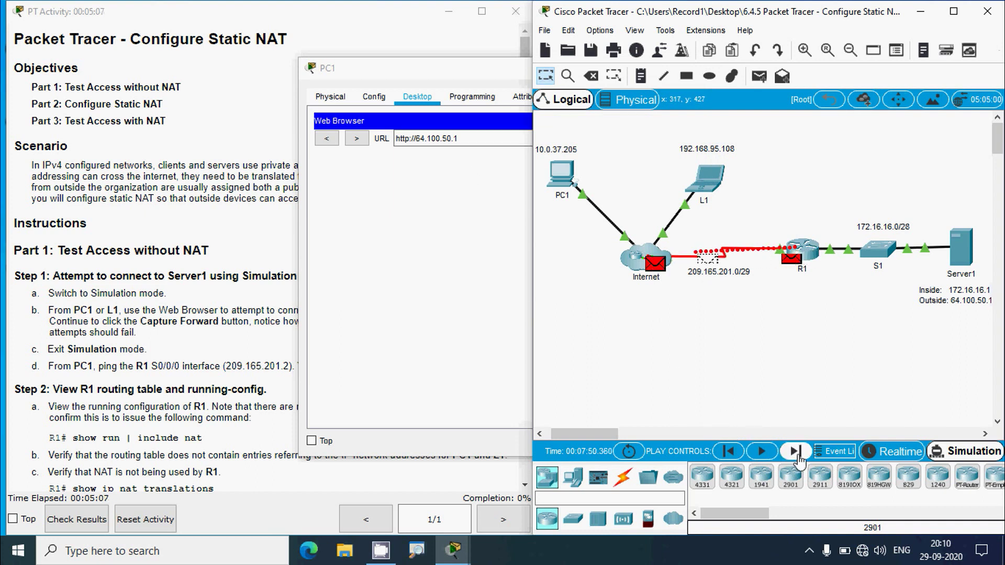
left_click(798, 455)
left_click(798, 456)
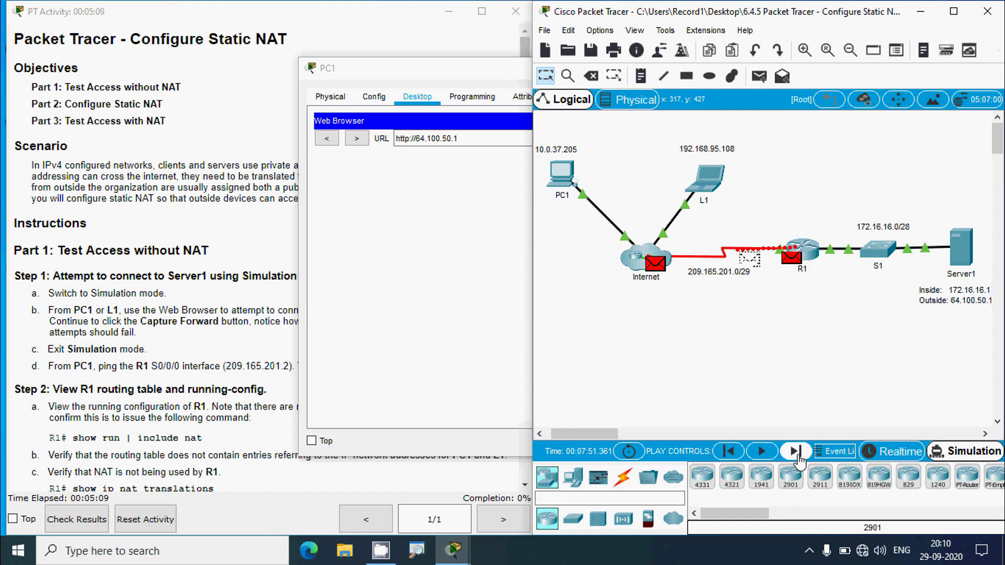
left_click(797, 454)
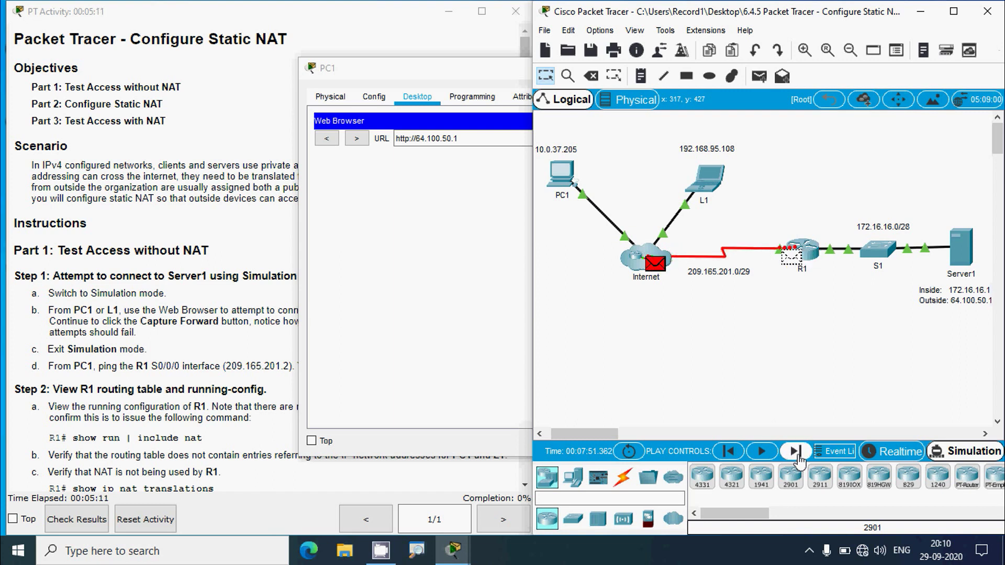
left_click(797, 453)
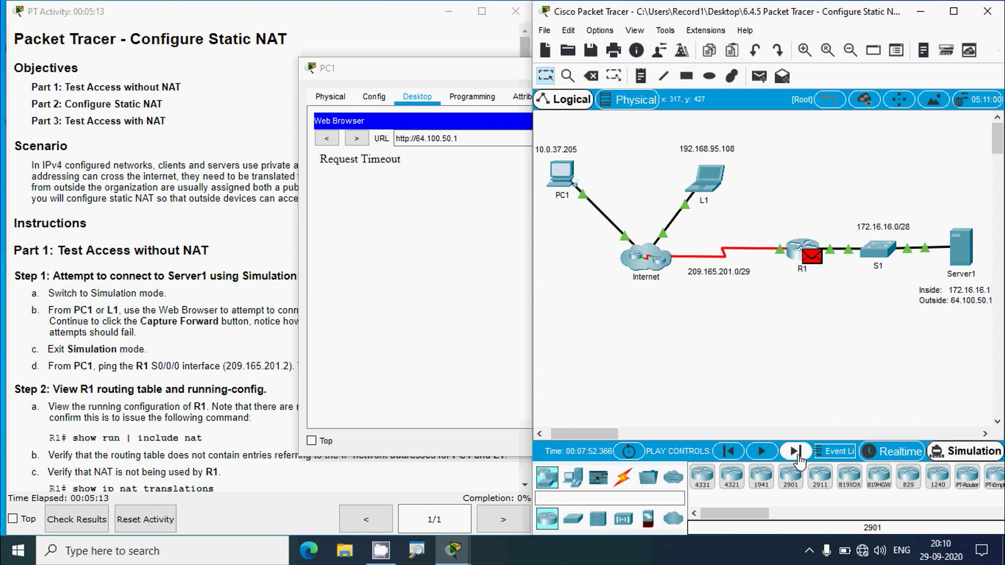
left_click(471, 81)
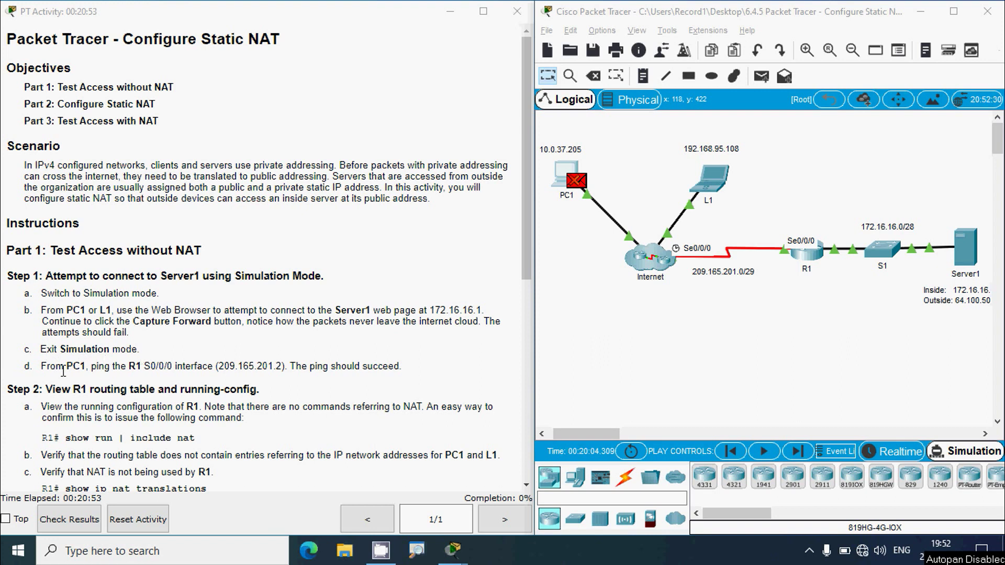
- Return to Realtime, copy 209.165.201.2 from the instructions, and close PC1's browser
left_click(900, 455)
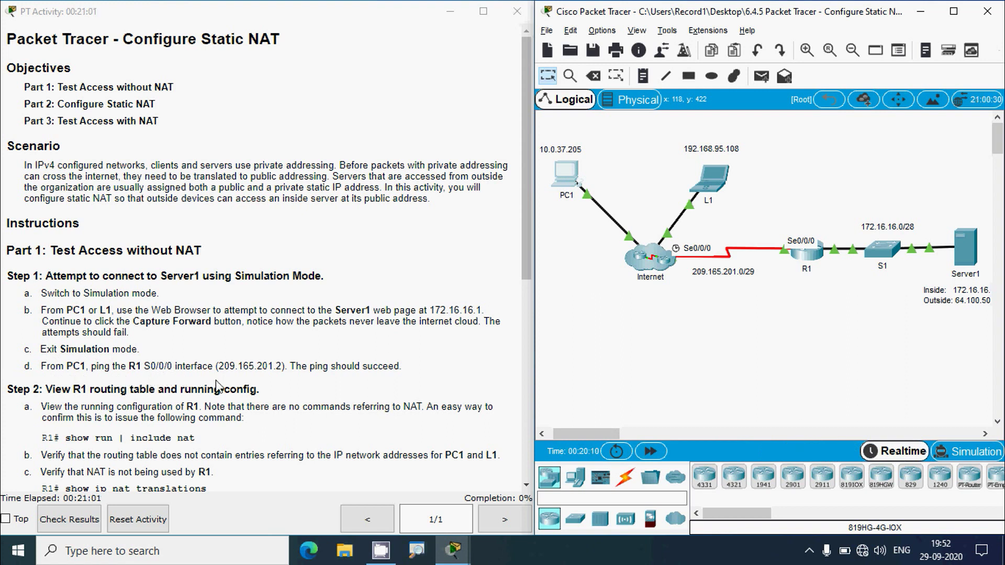
left_click_drag(220, 369, 283, 369)
key("ctrl+c")
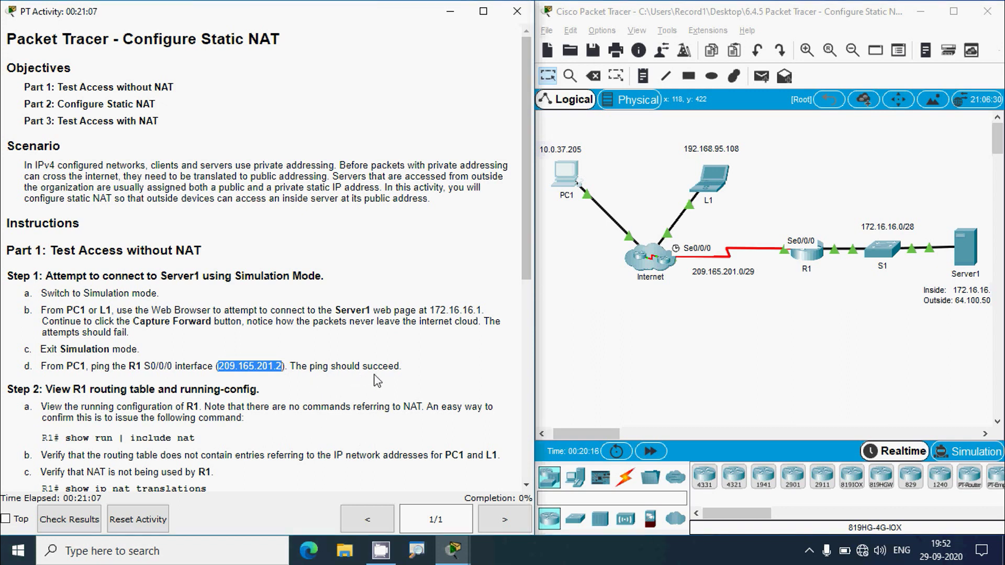
left_click(572, 182)
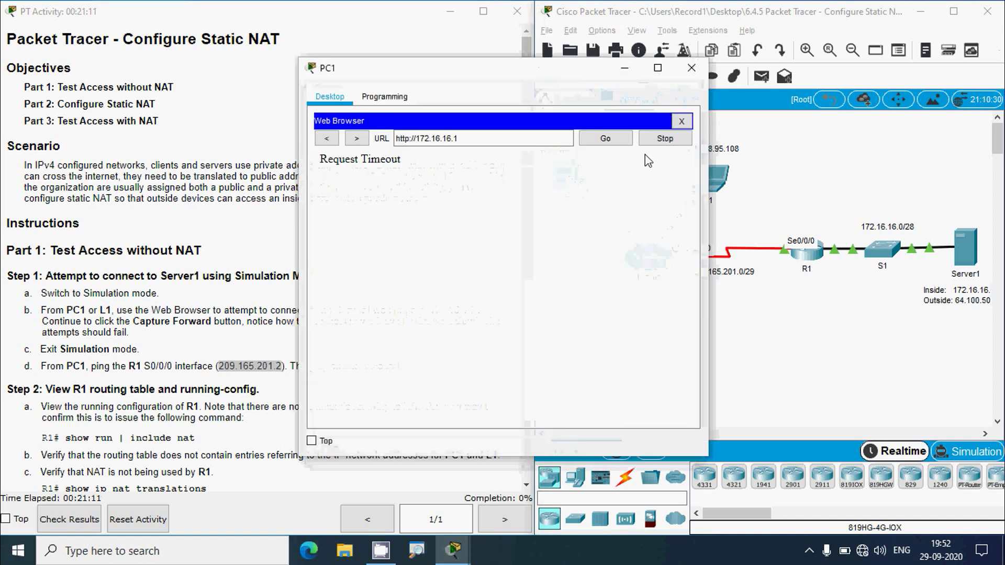
left_click(686, 121)
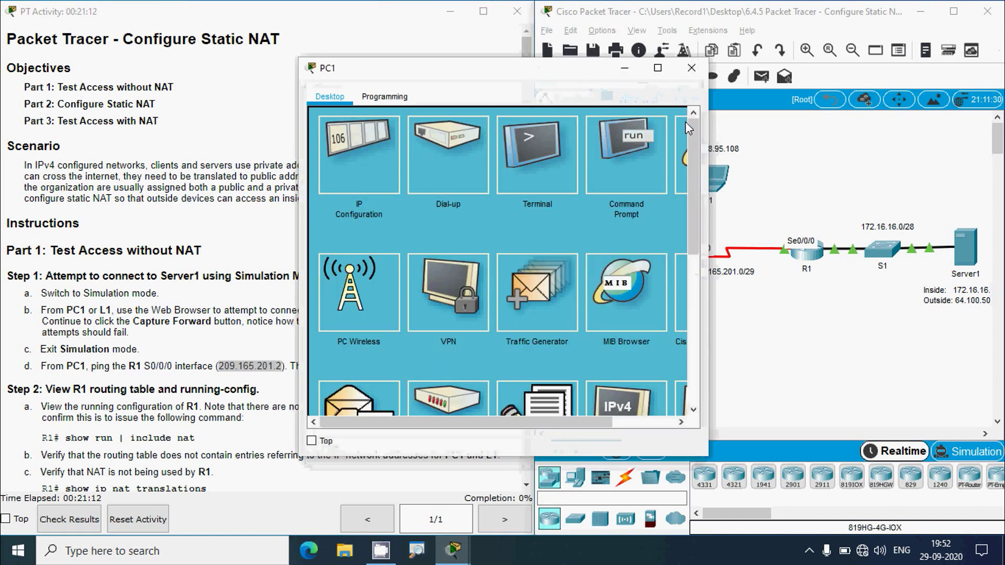
- Ping the pasted address 209.165.201.2 from PC1's Command Prompt, then close PC1's window
left_click(602, 151)
left_click(658, 68)
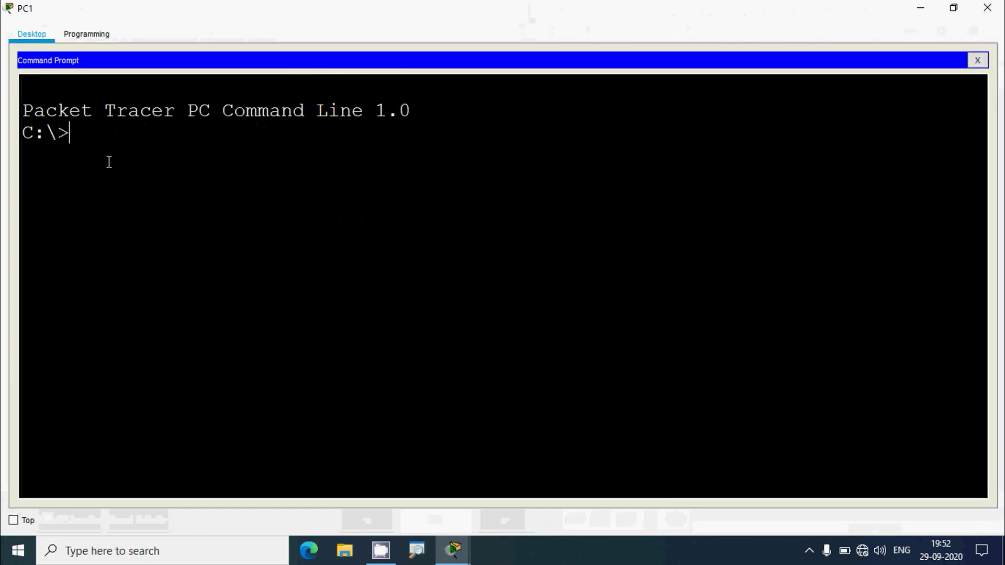
type("ping")
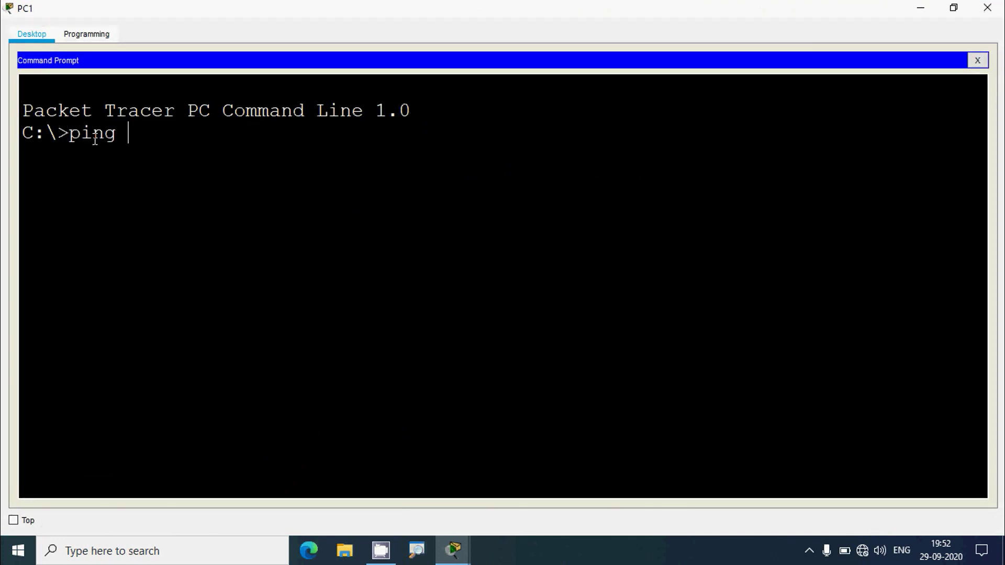
right_click(142, 134)
left_click(157, 155)
key("Return")
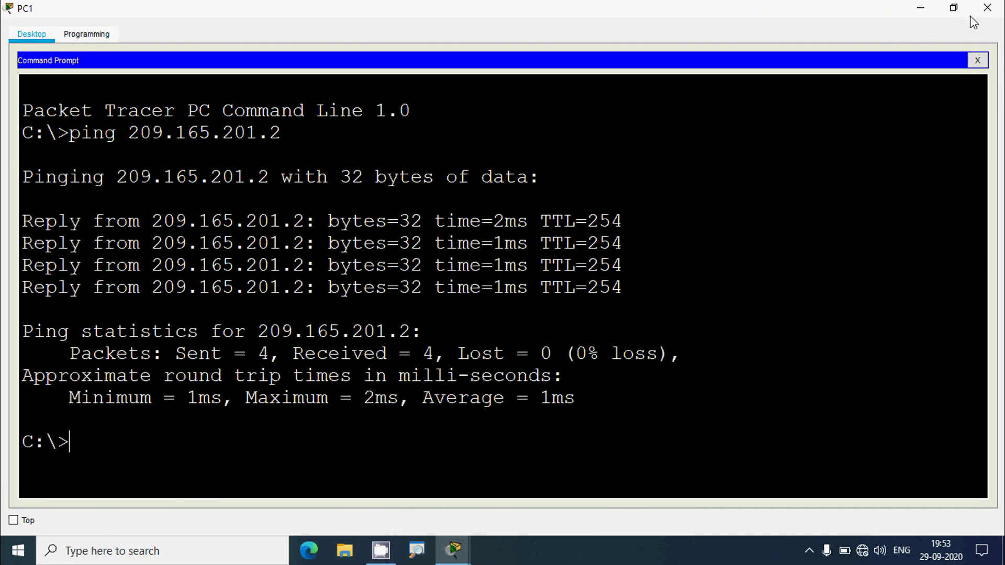
left_click(988, 7)
scroll(157, 361, "down", 5)
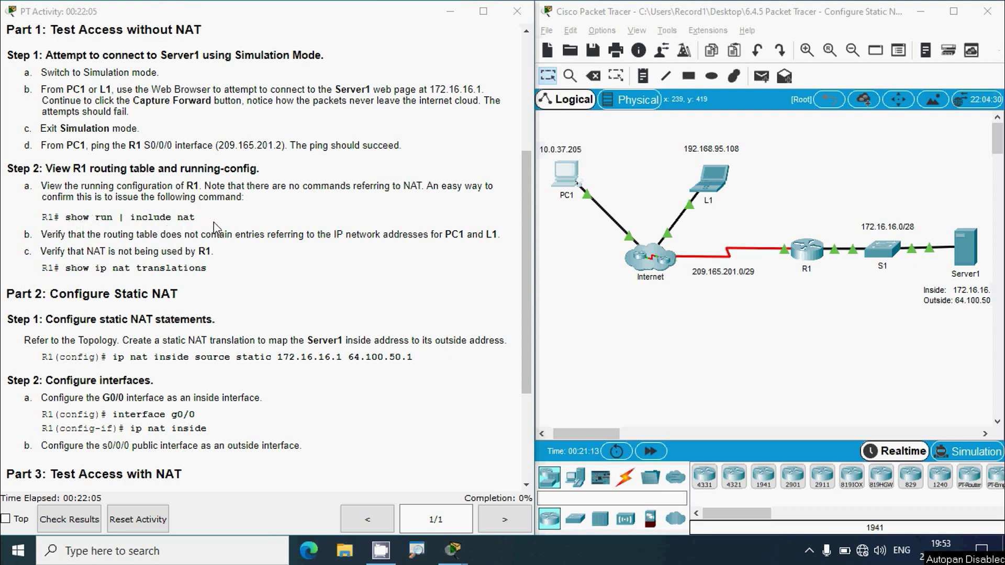
- Enter enable on R1 and run show run | include nat
left_click(817, 256)
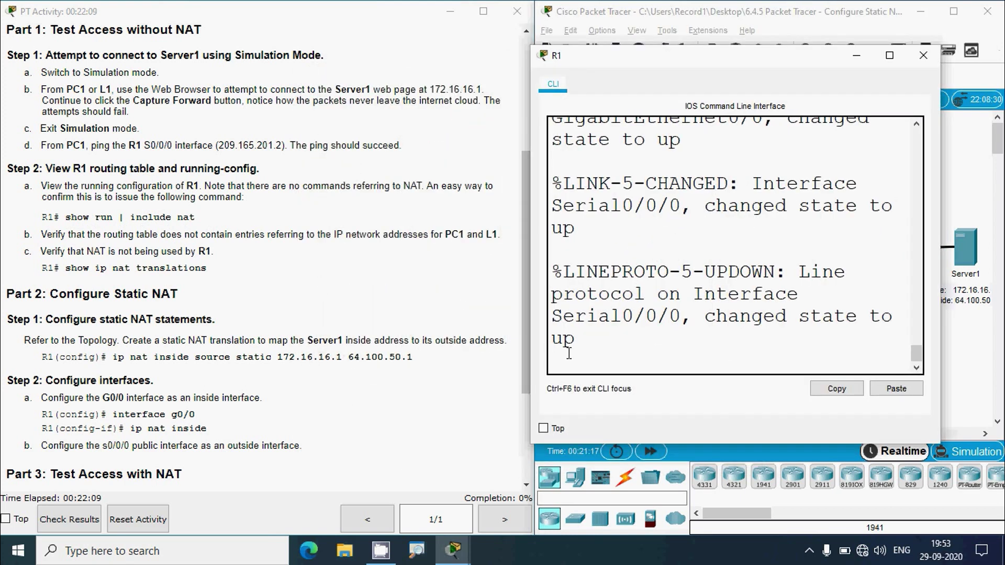
key("Return")
type("enable")
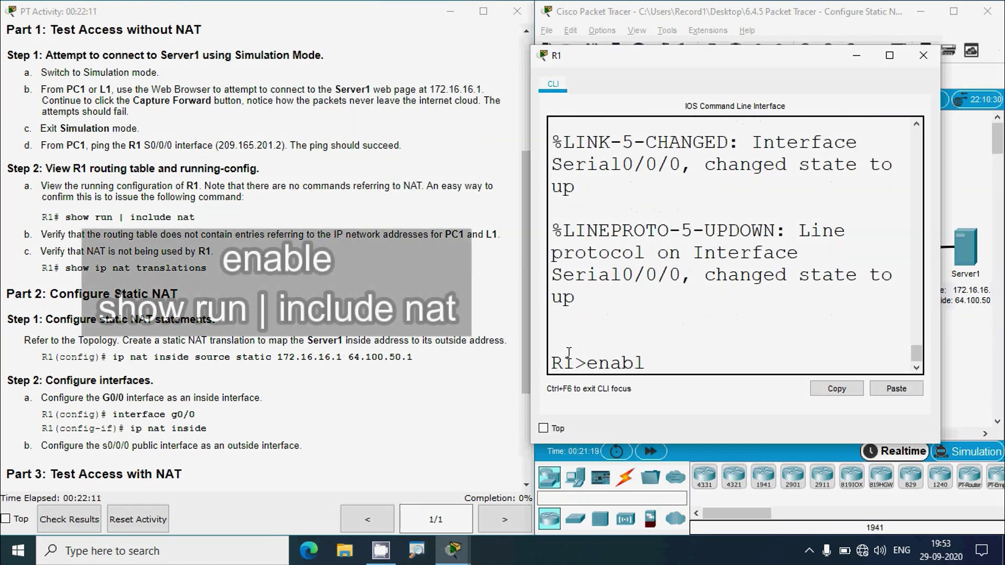
key("Return")
type("show run |")
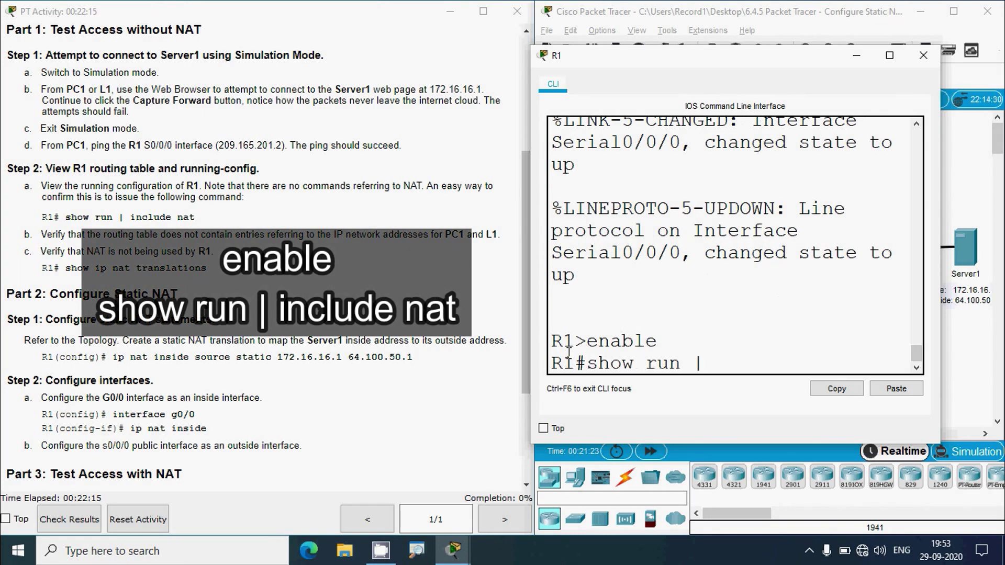
type(" include nat")
key("Return")
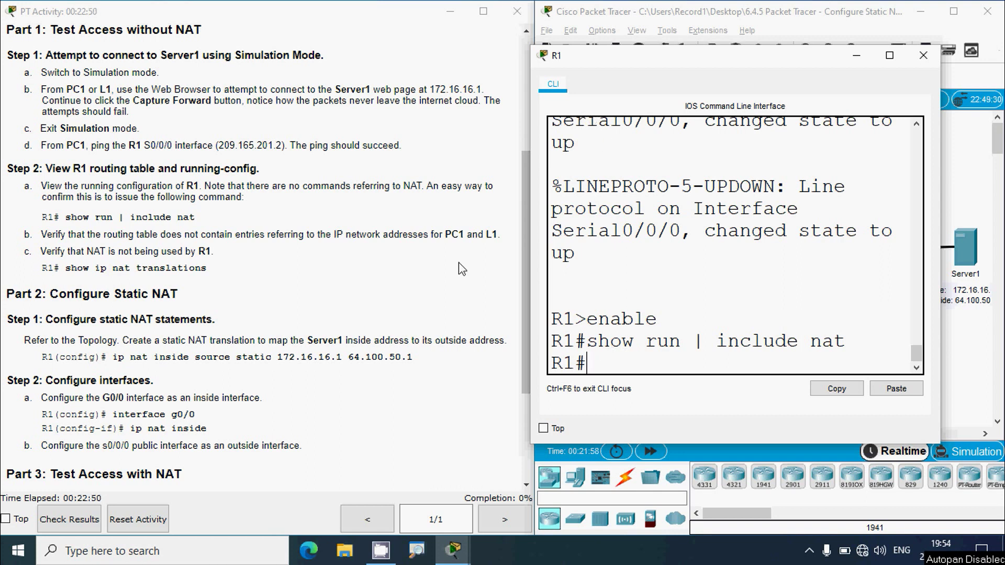
left_click(157, 268)
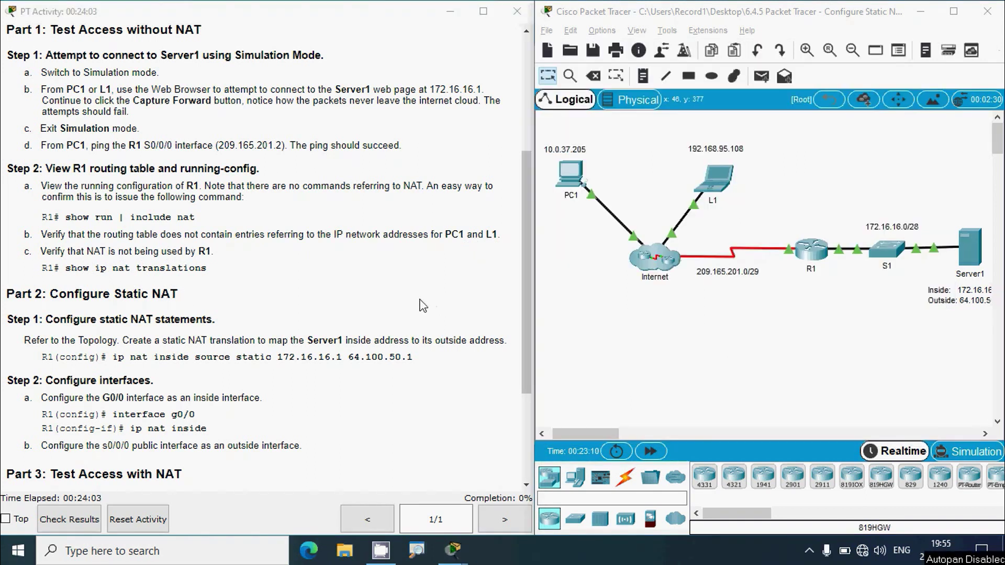
- Widen R1's console and run show ip nat translations
left_click(811, 255)
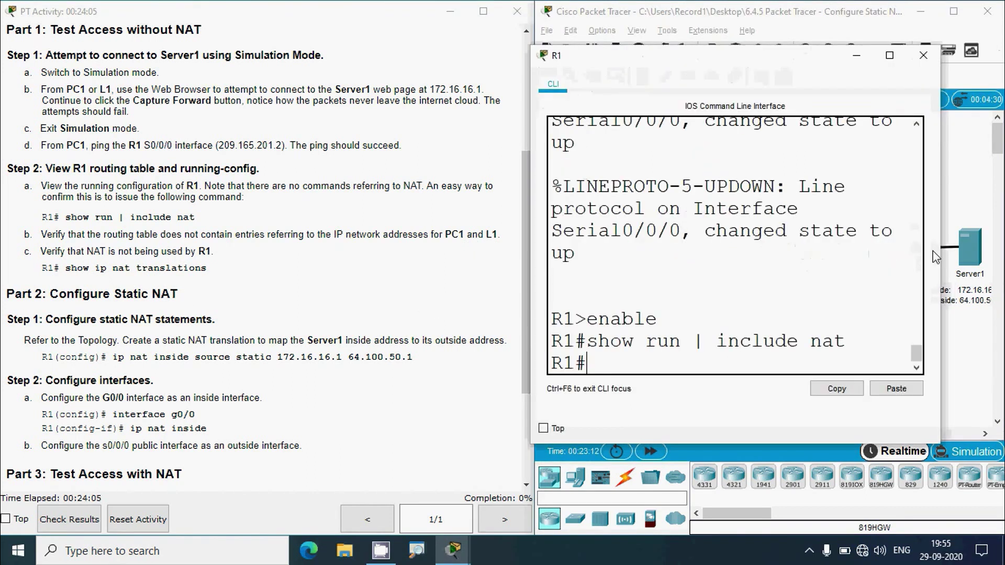
left_click_drag(941, 250, 987, 250)
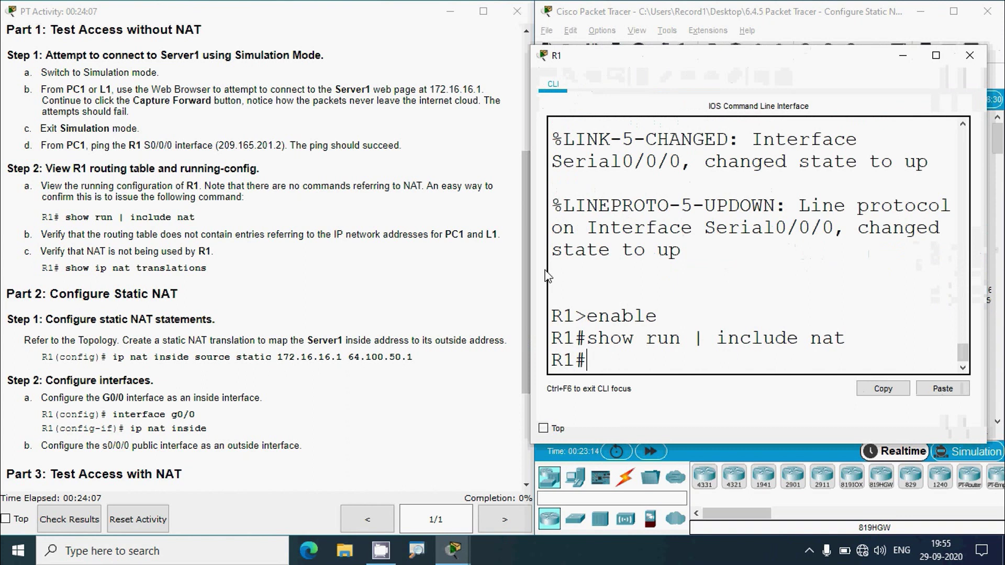
left_click_drag(528, 273, 334, 272)
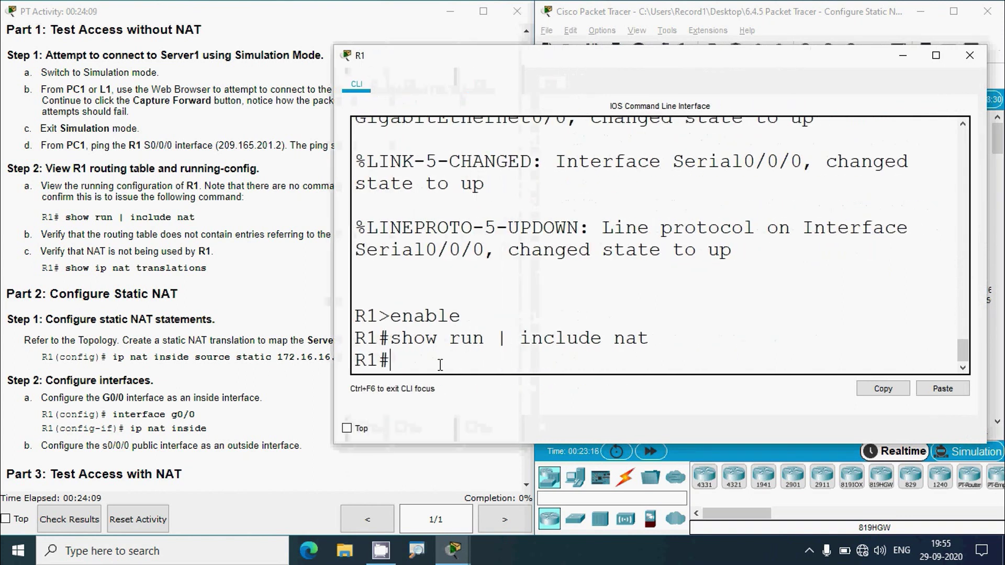
type("show i")
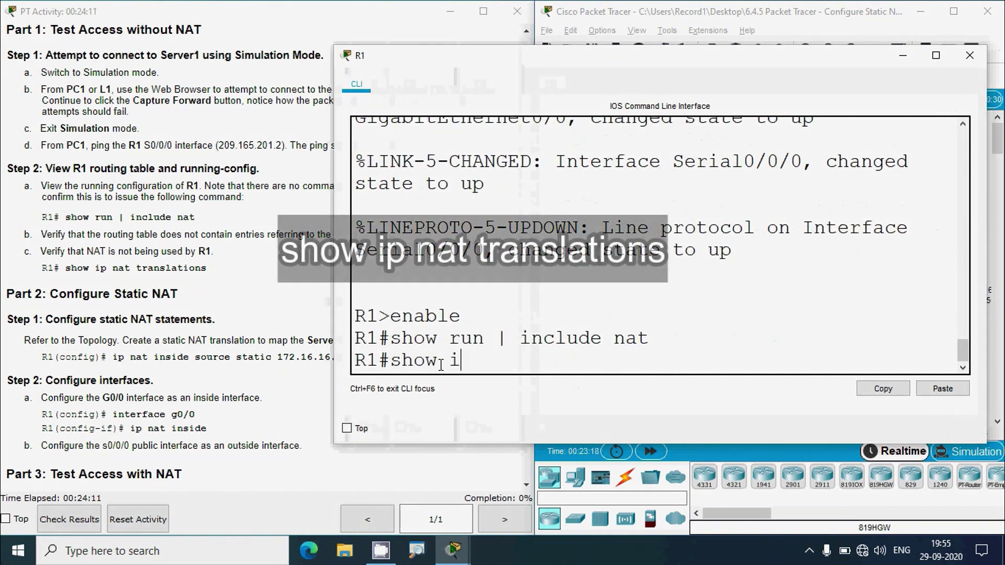
type("p natr")
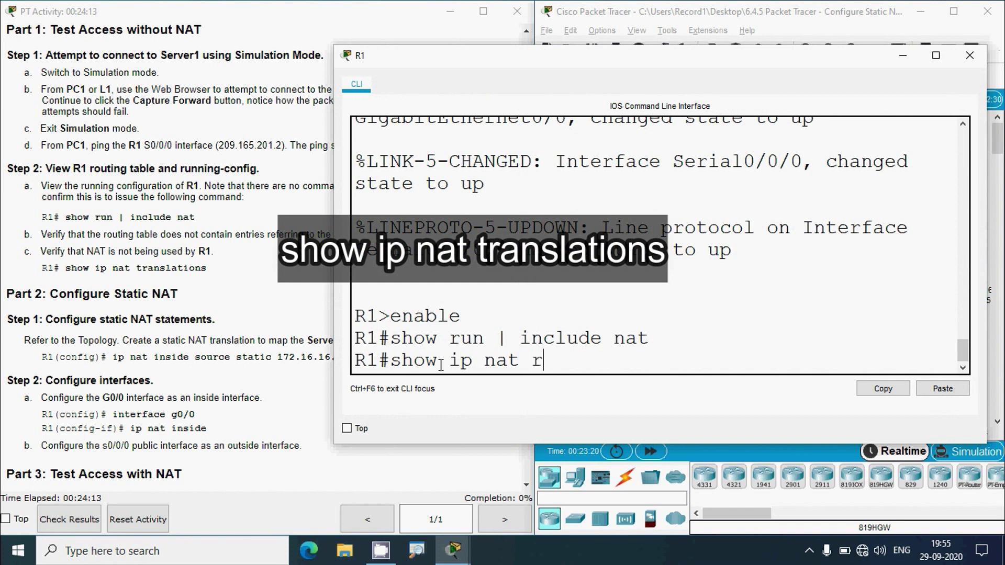
key("BackSpace")
type("translations")
key("Return")
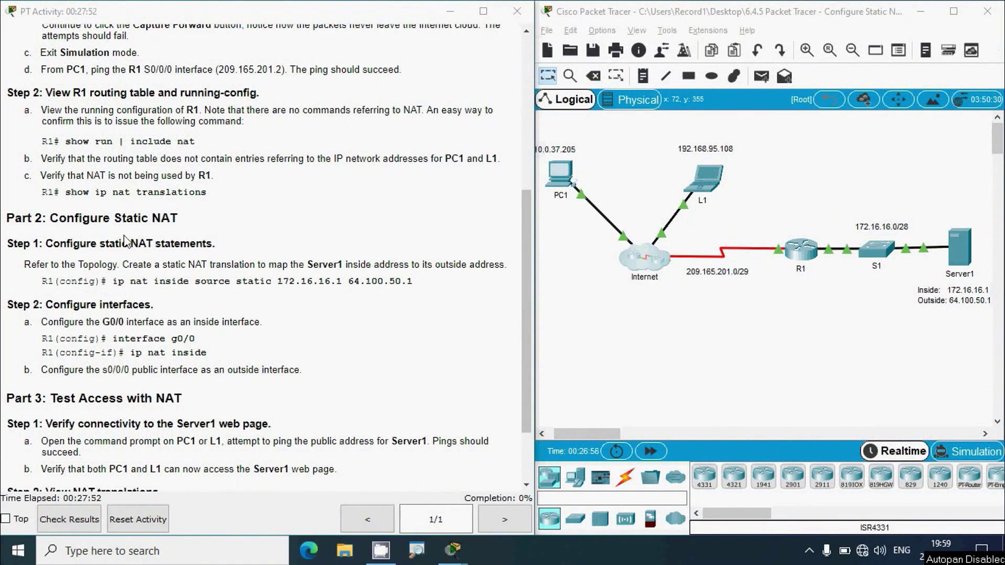
left_click(801, 259)
- In conf t, enter ip nat inside source static 172.16.16.1 64.100.50.1 on R1
double_click(655, 55)
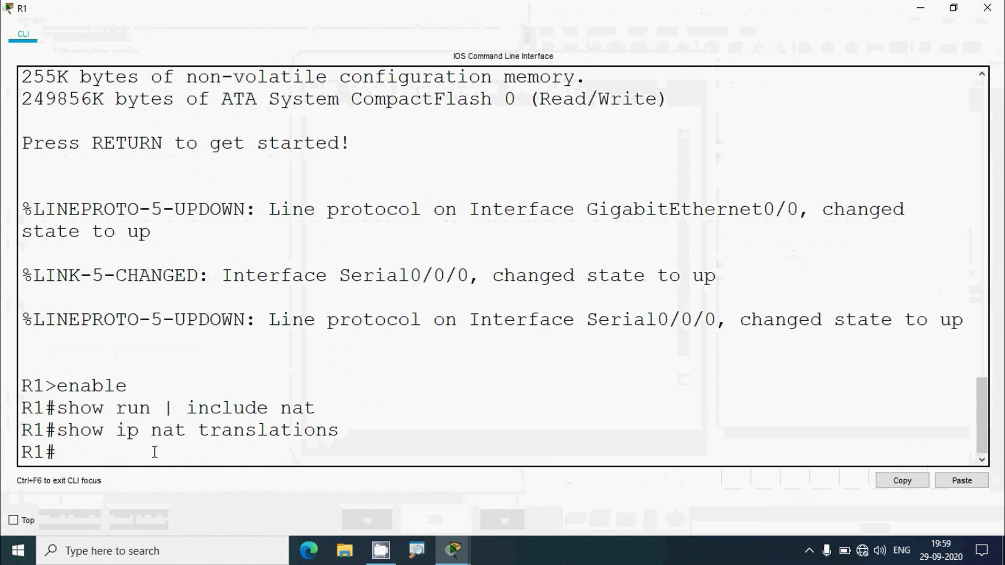
type("con")
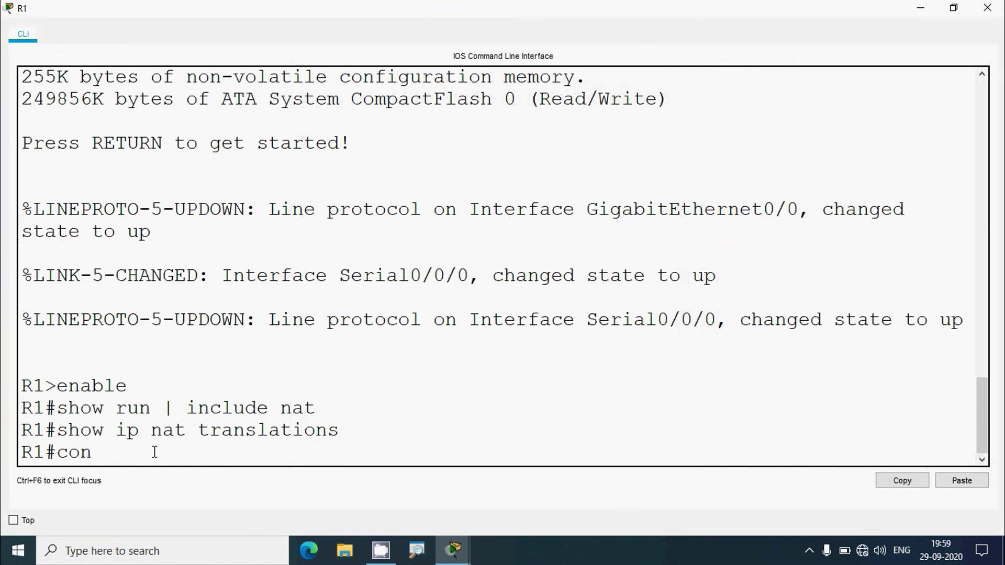
type("f t")
key("Return")
key("Return")
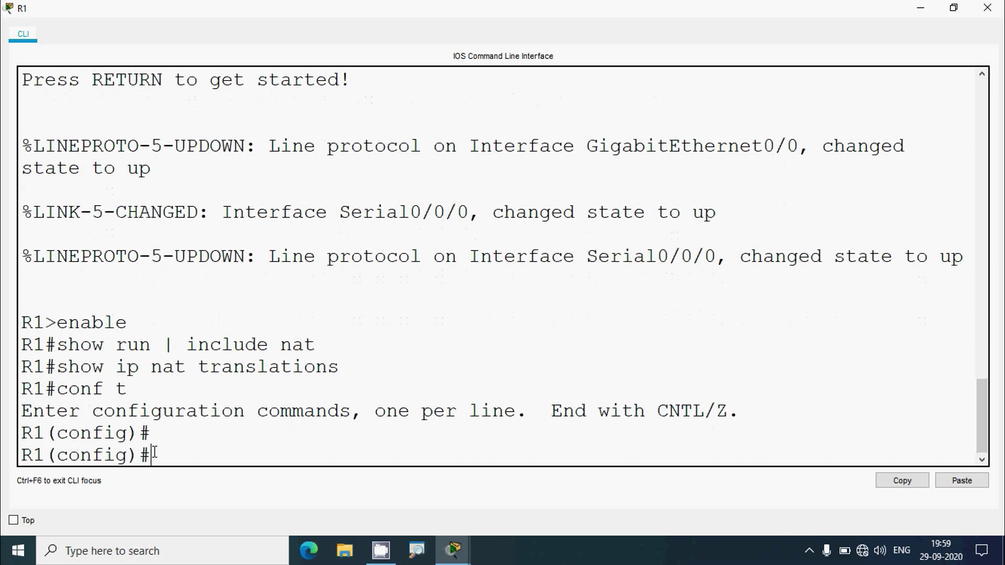
type("ip nat in")
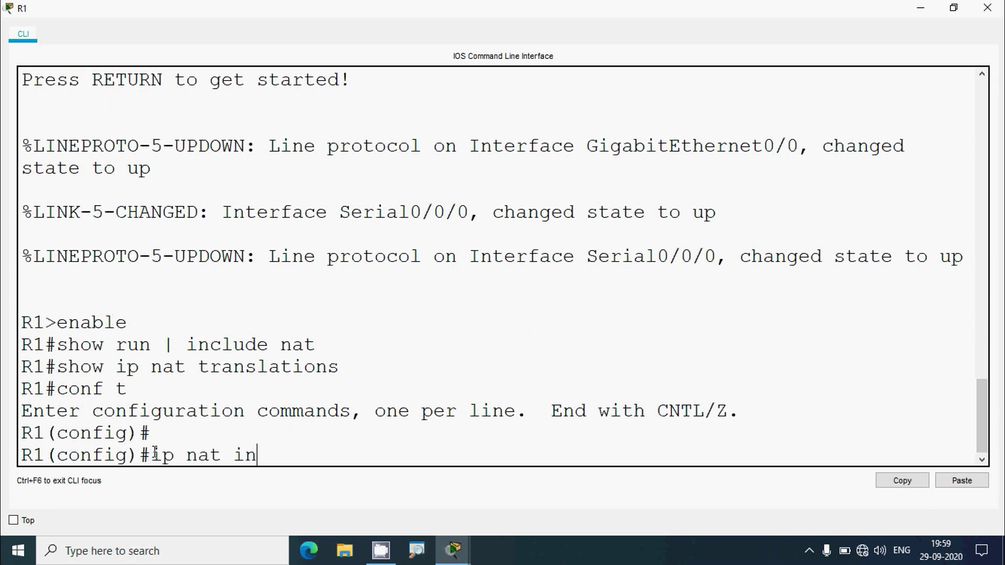
type("side source")
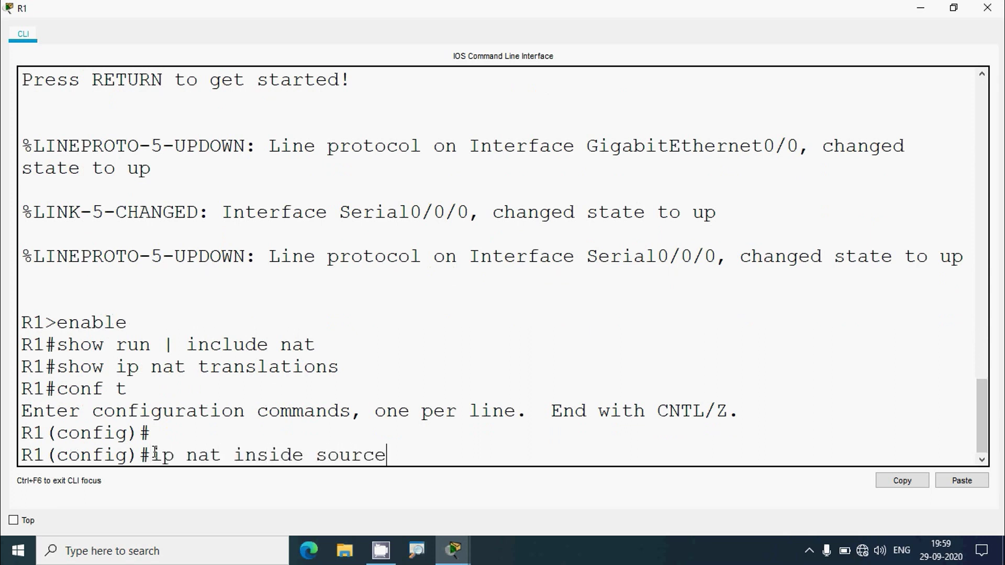
type(" static 172.1")
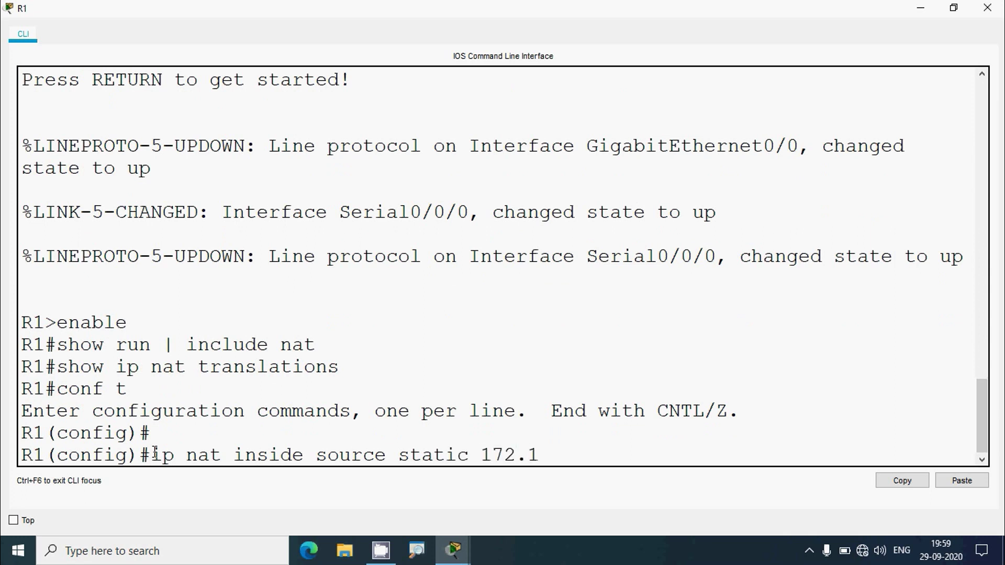
type("6.16")
key("BackSpace")
key("BackSpace")
key("BackSpace")
key("BackSpace")
key("BackSpace")
key("BackSpace")
key("BackSpace")
key("BackSpace")
key("BackSpace")
type("?")
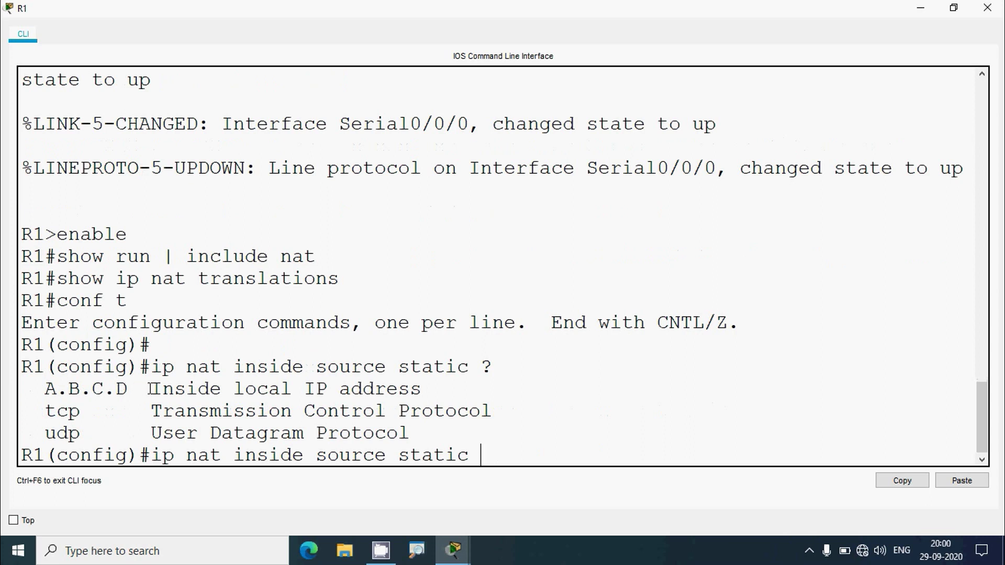
left_click_drag(150, 390, 422, 392)
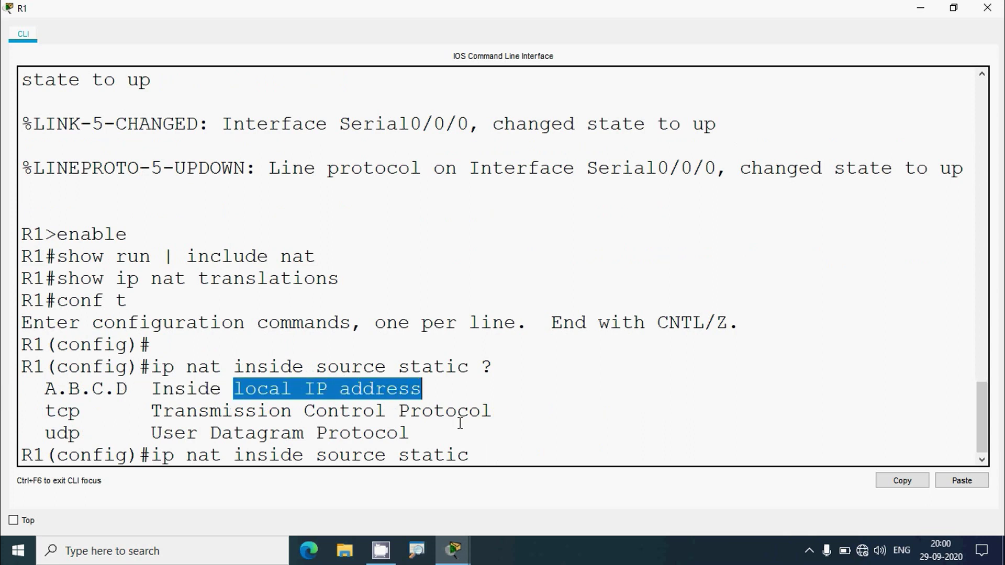
left_click(488, 454)
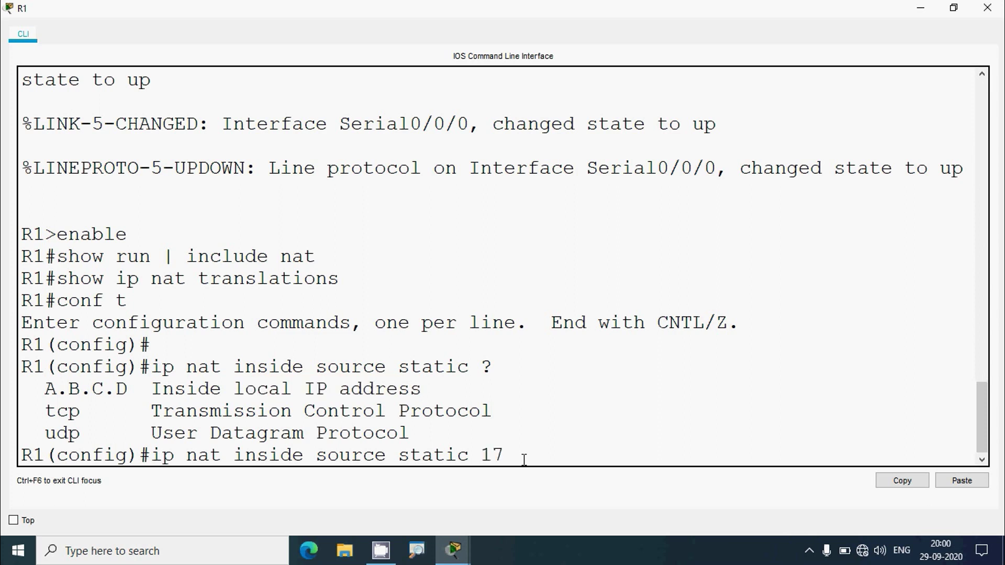
type("172.16.16.1 ?")
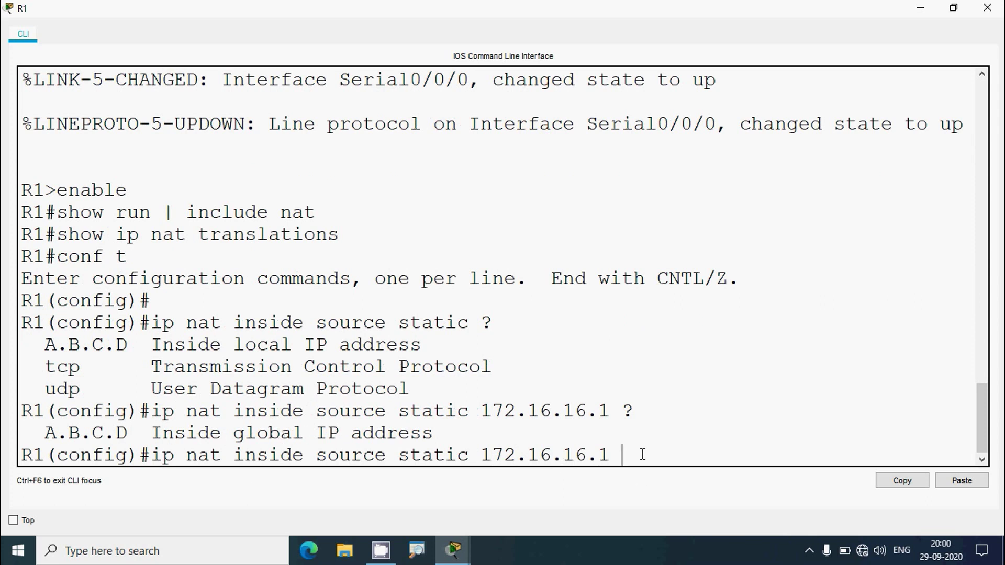
type("64.")
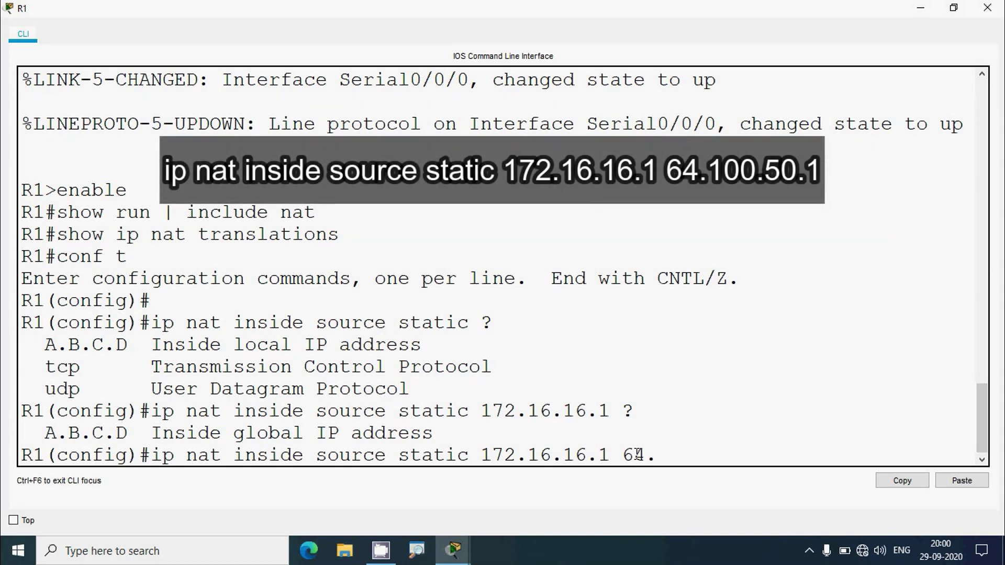
type("100")
type(".50")
type(".1")
key("Return")
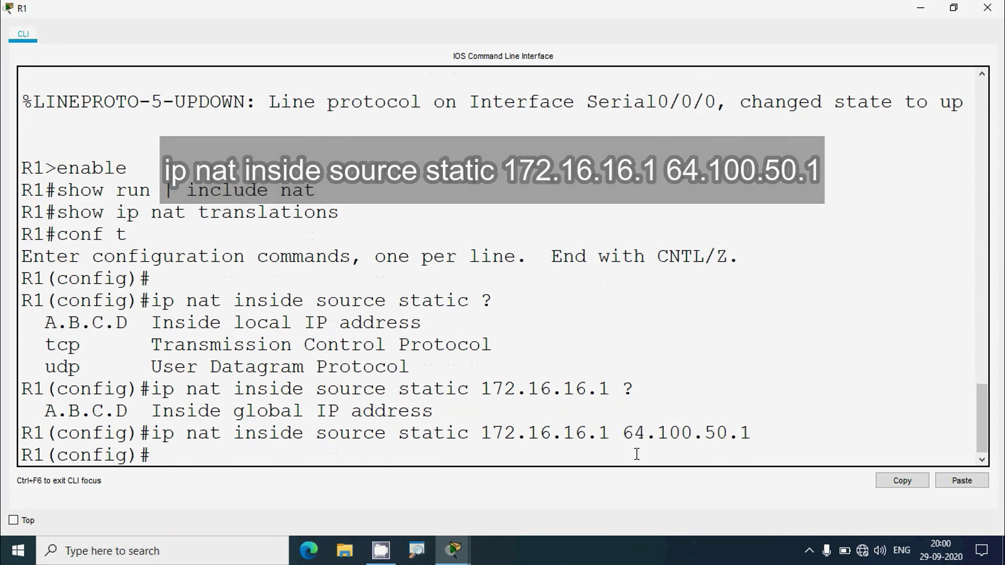
- Apply ip nat inside under interface g0/0 on R1, then close the console
left_click(988, 7)
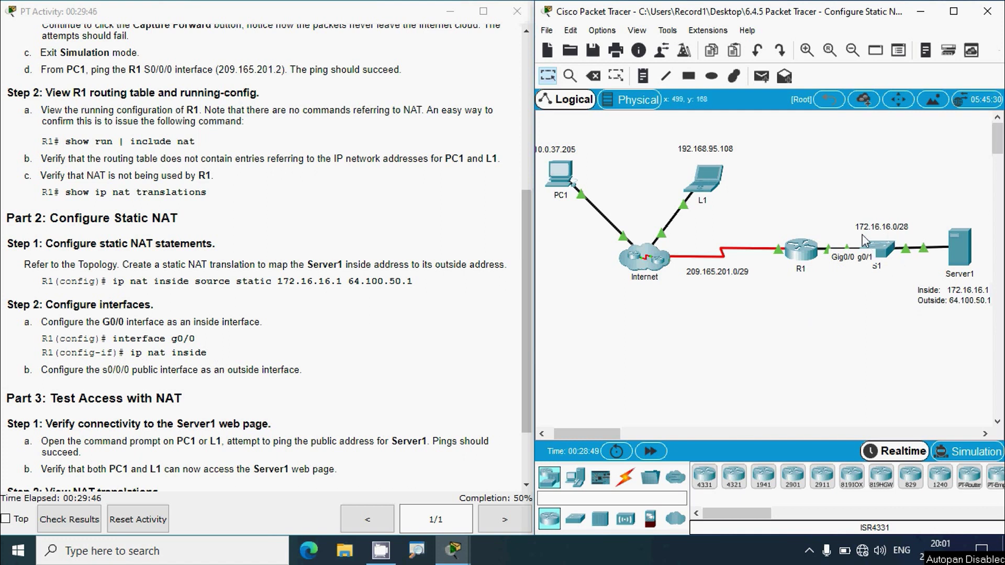
left_click(803, 249)
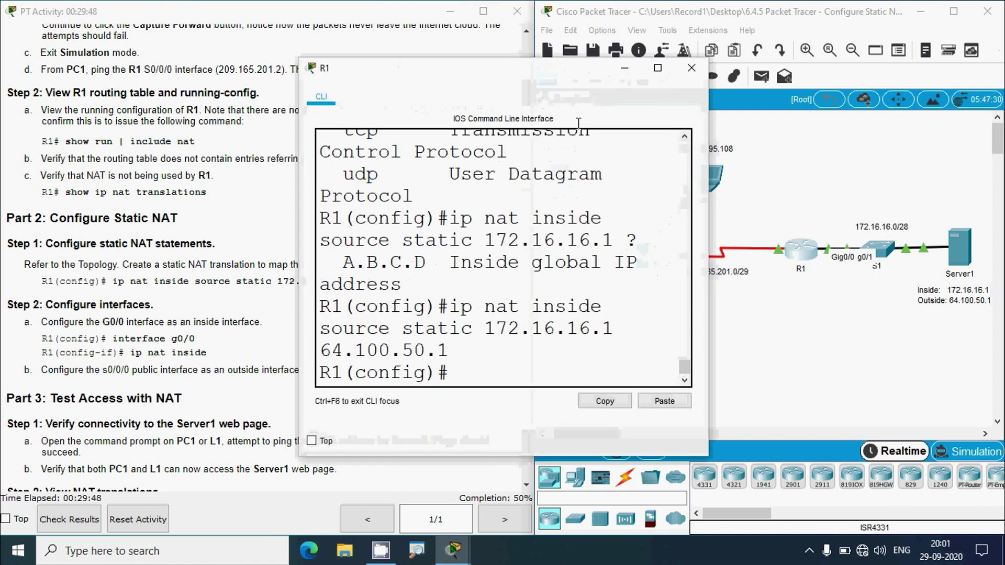
left_click(658, 68)
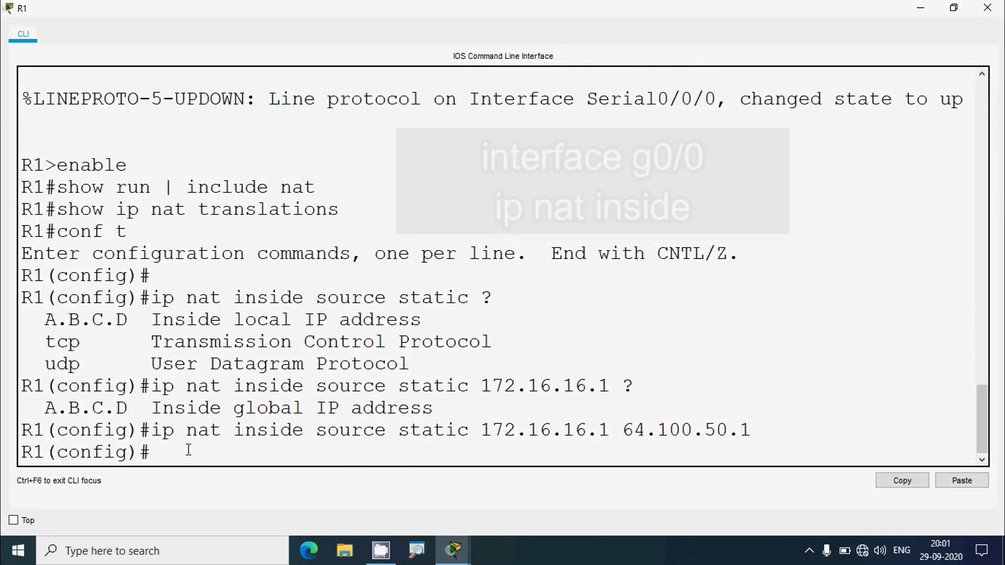
type("interface ")
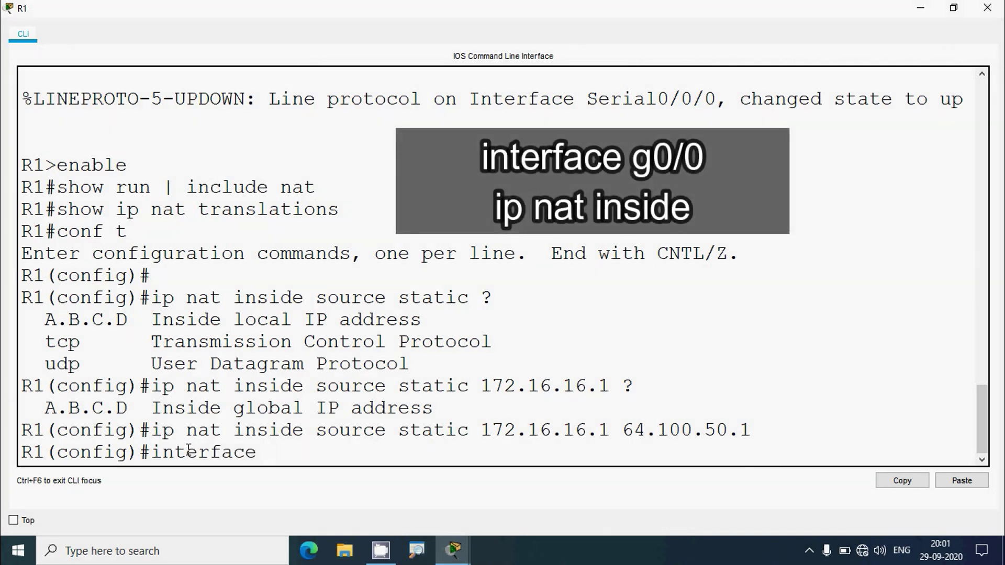
type("g0/0")
key("Return")
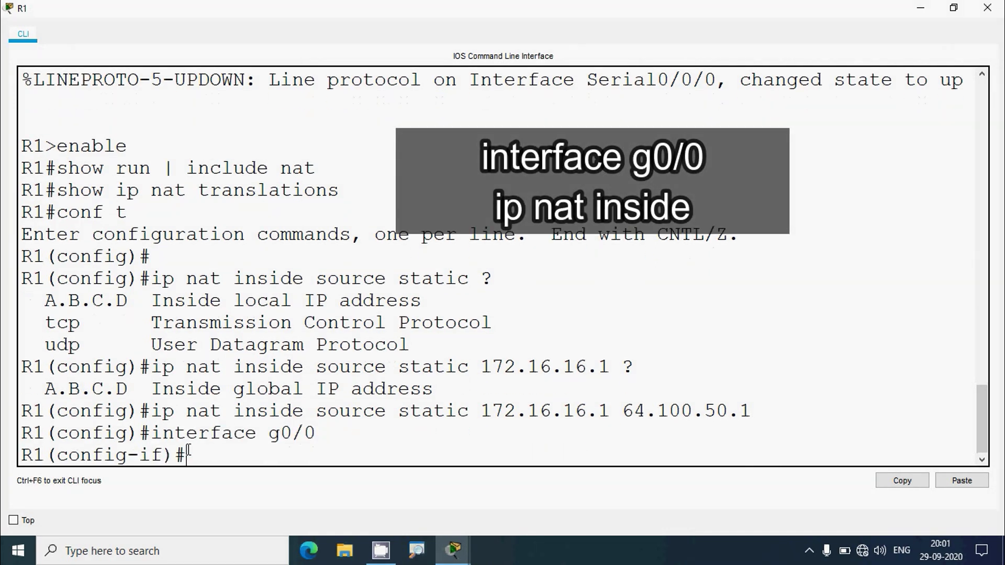
type("ip nat ins")
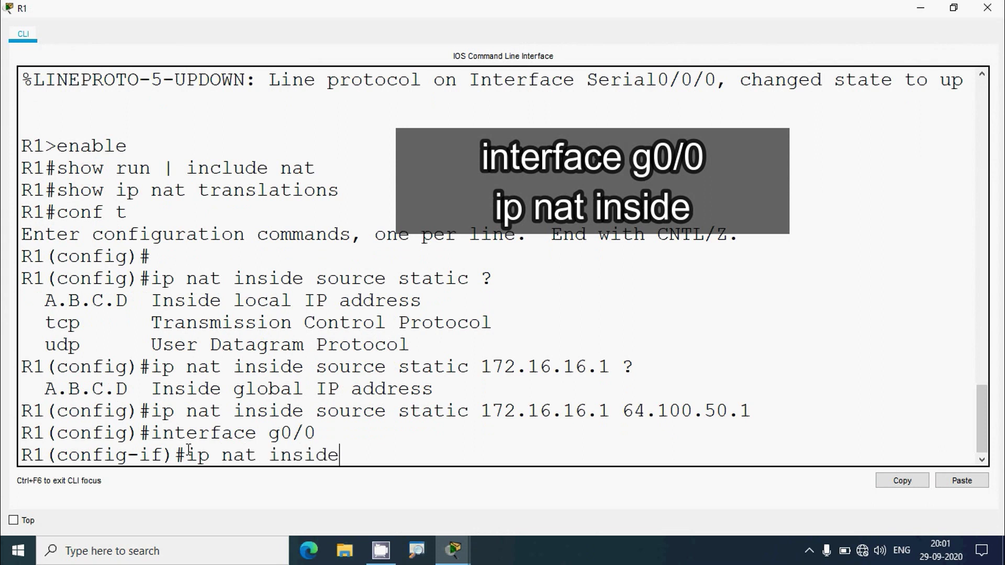
type("ide")
key("Return")
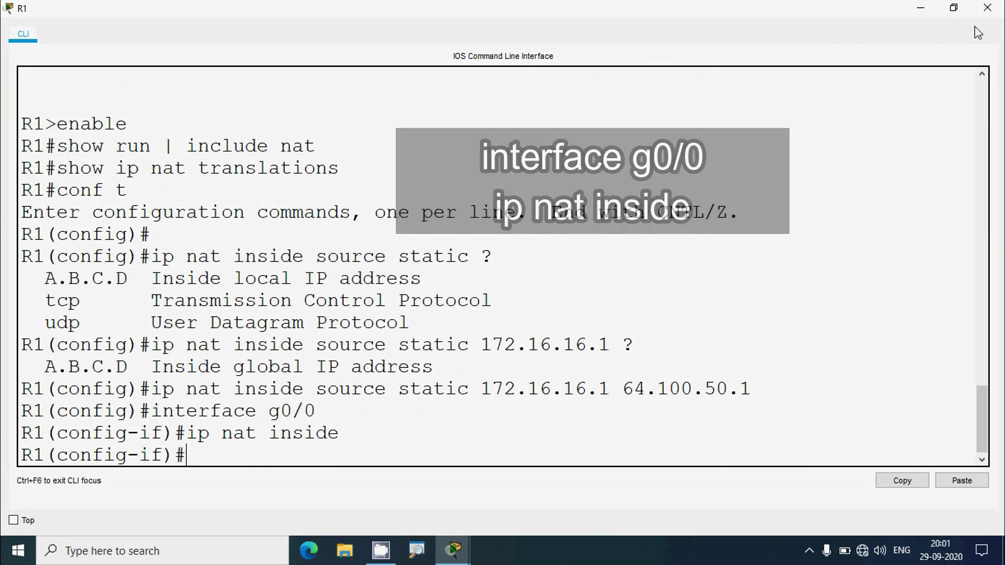
left_click(988, 7)
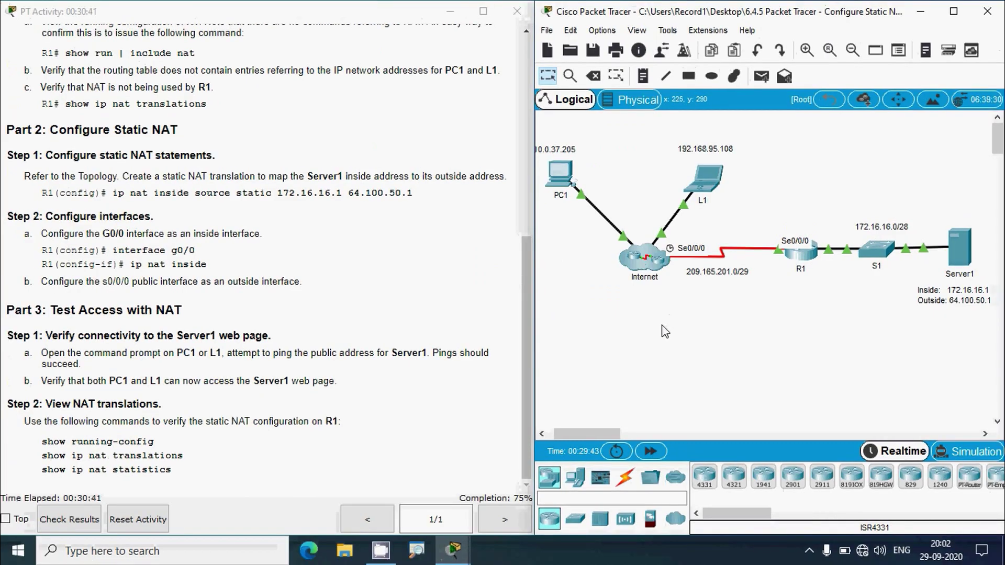
- Exit G0/0 and enter interface serial 0/0/0 in R1's CLI
left_click(799, 252)
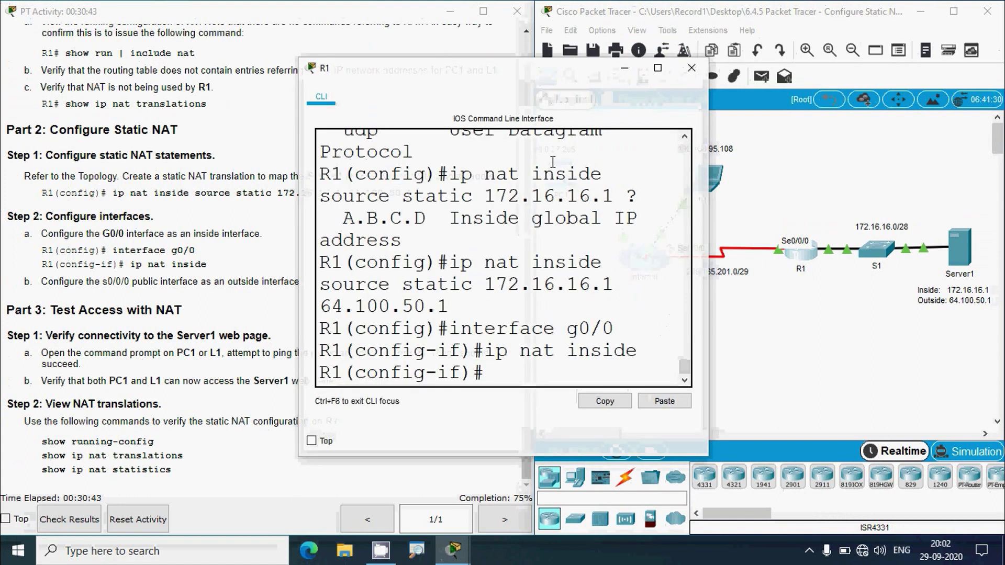
left_click(658, 67)
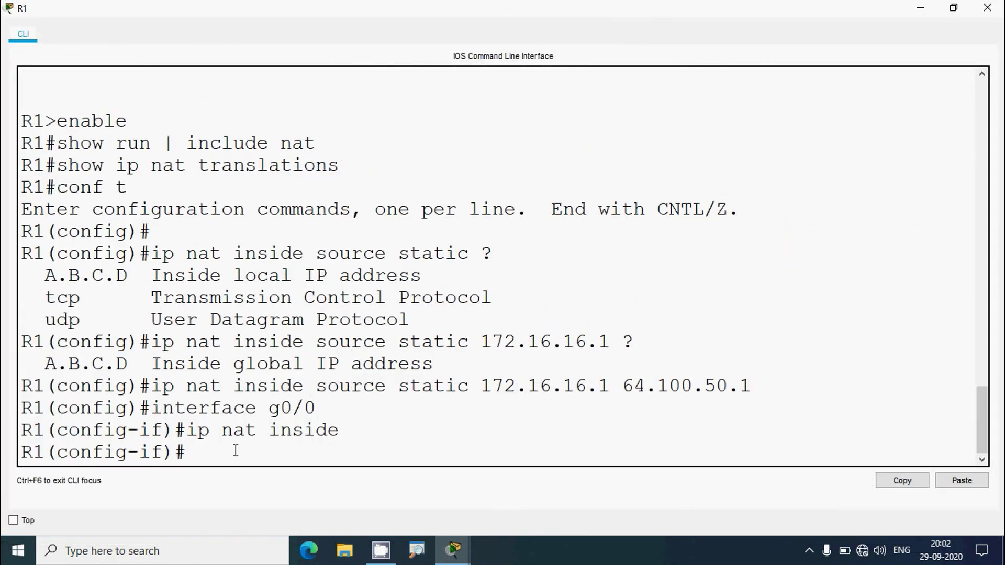
type("exit")
key("Return")
type("int")
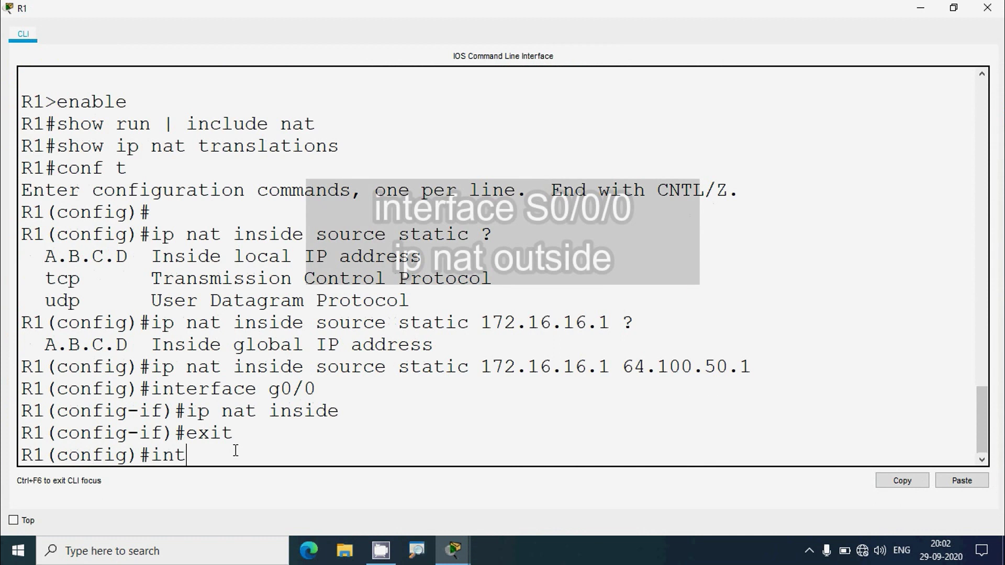
type("erface serial")
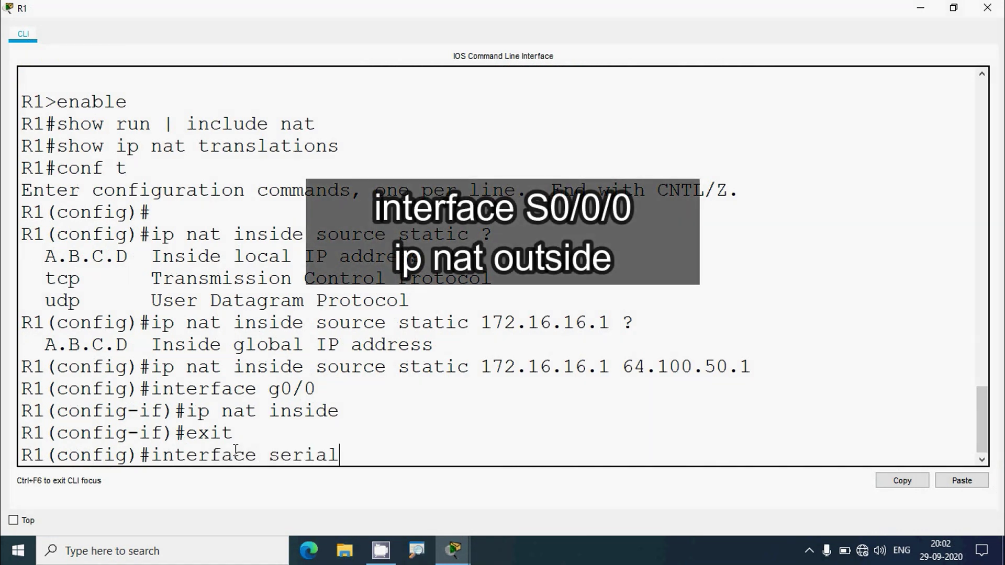
type(" 0/0/0")
key("Return")
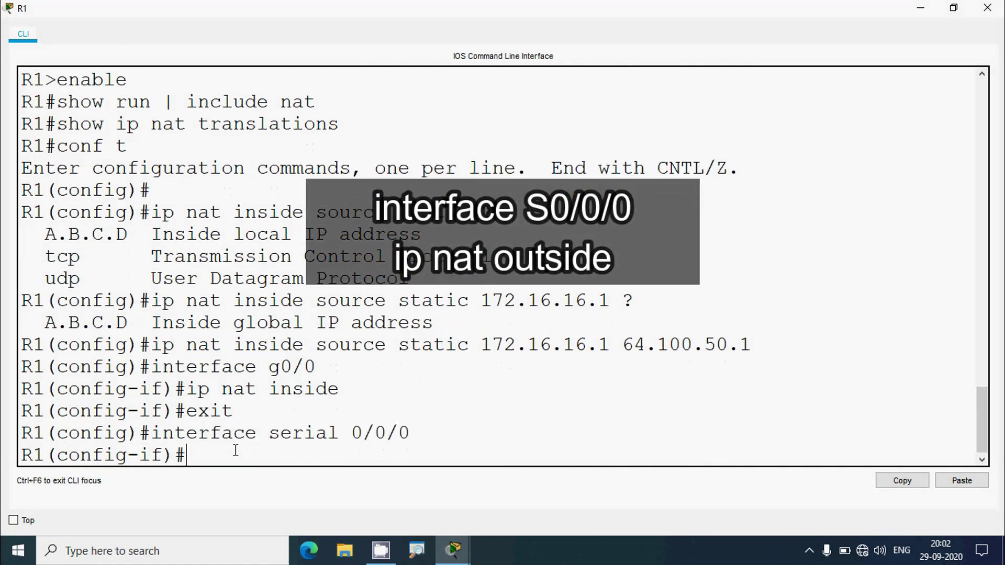
- Apply ip nat outside to serial 0/0/0 and close R1's console
type("ip nat insid")
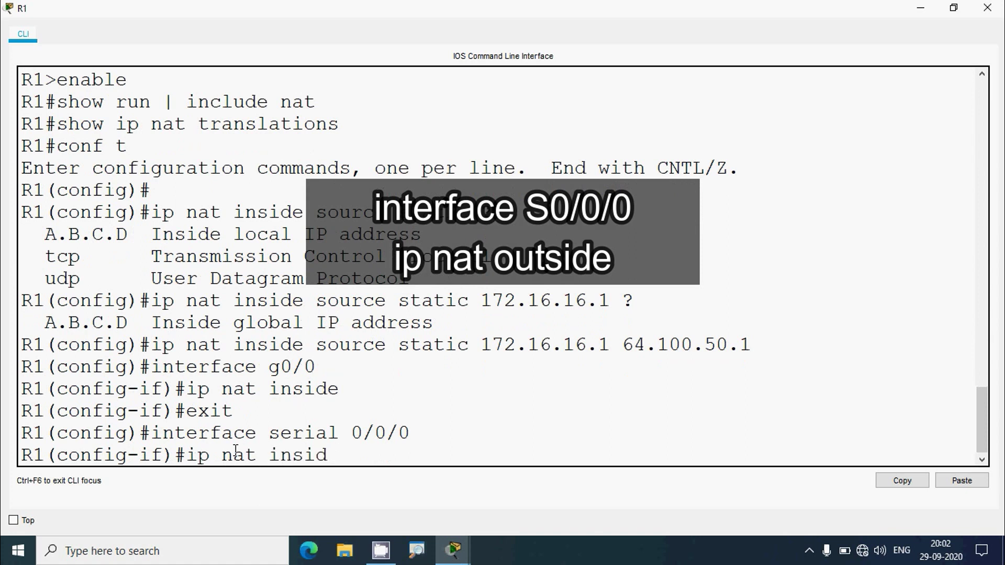
key("BackSpace")
key("BackSpace")
key("BackSpace")
key("BackSpace")
type("outside")
key("Return")
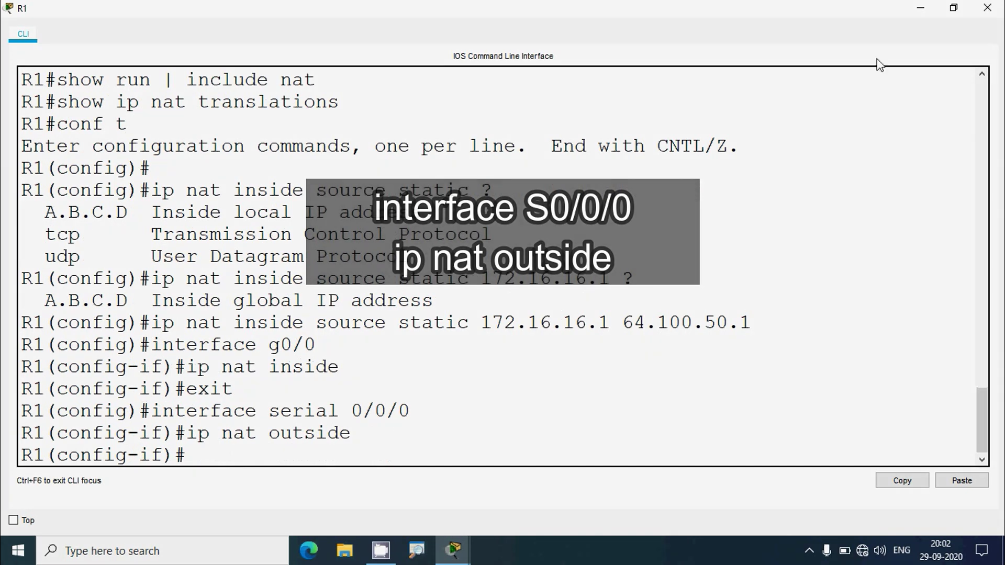
left_click(988, 7)
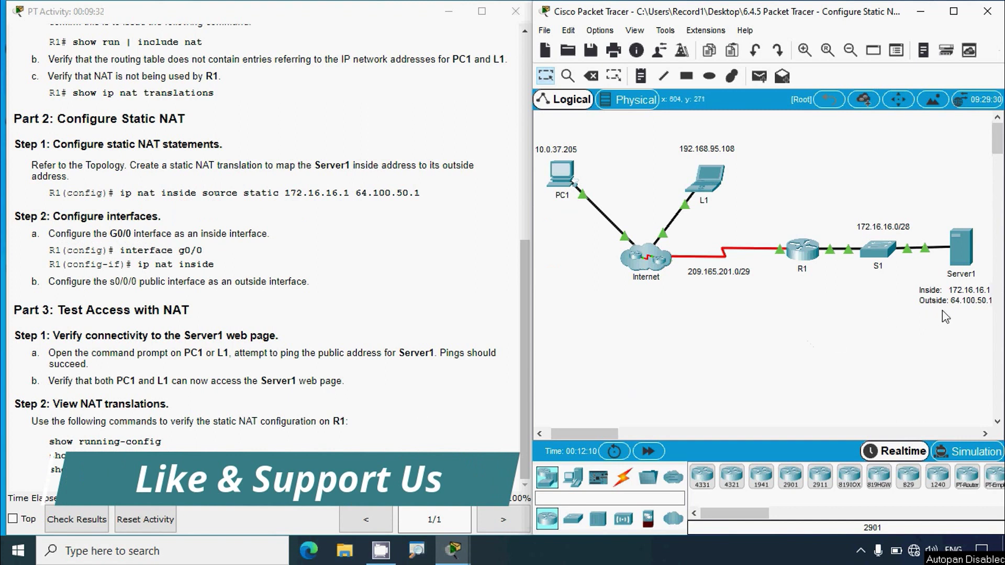
- Run ping 64.100.50.1 from PC1's Command Prompt and check the four replies
left_click(561, 175)
left_click(618, 193)
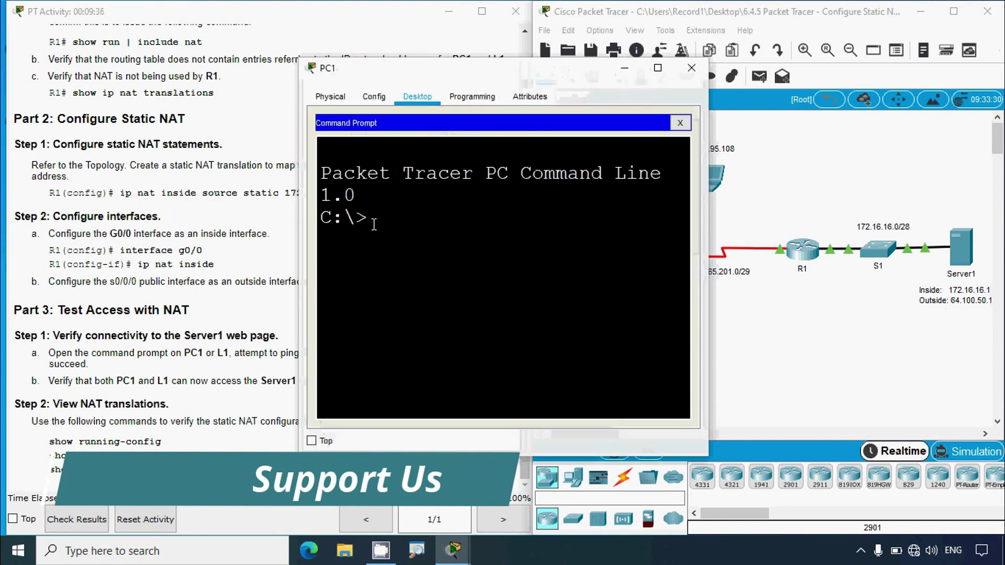
type("ping")
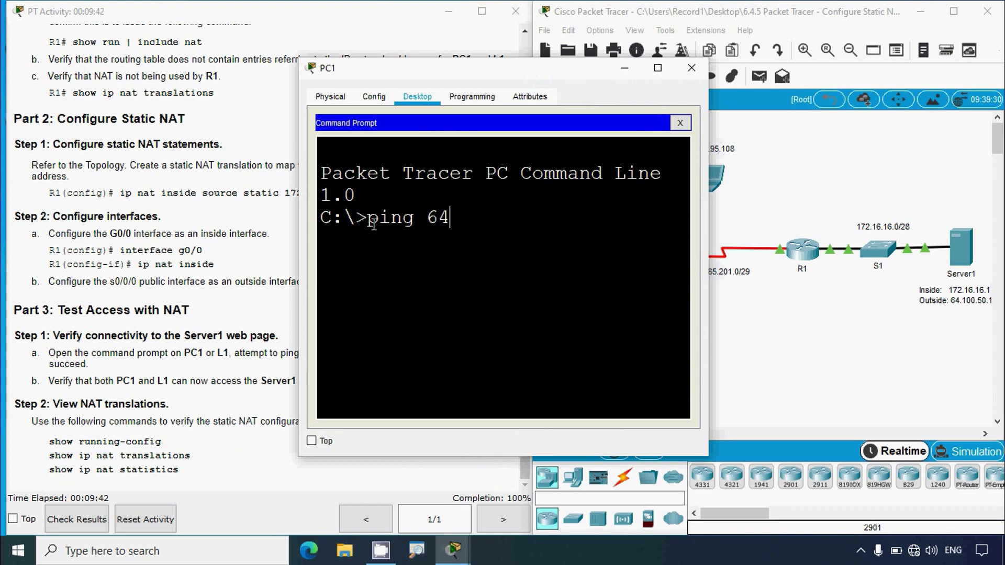
type("64.1")
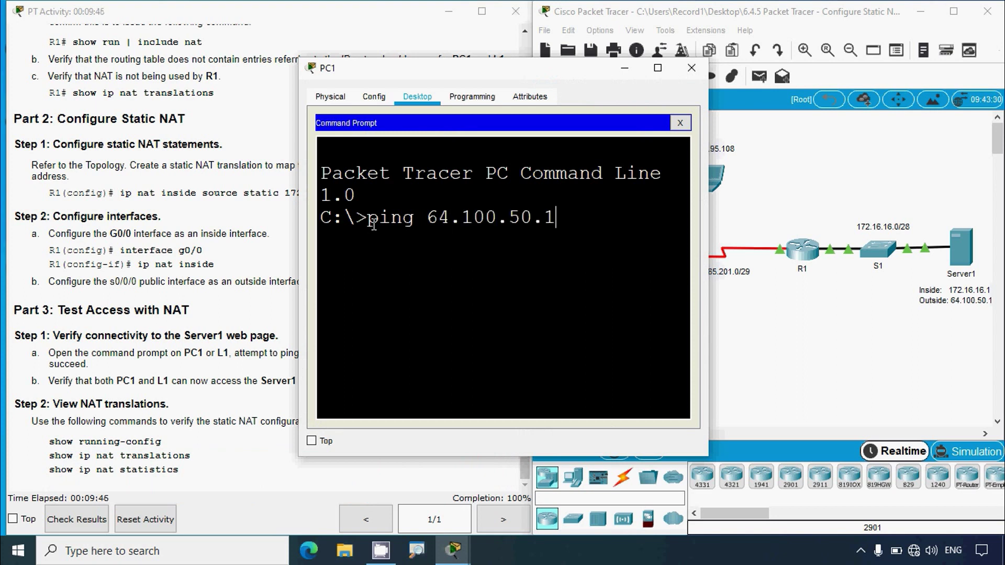
type("00.50.1")
key("Return")
left_click(657, 67)
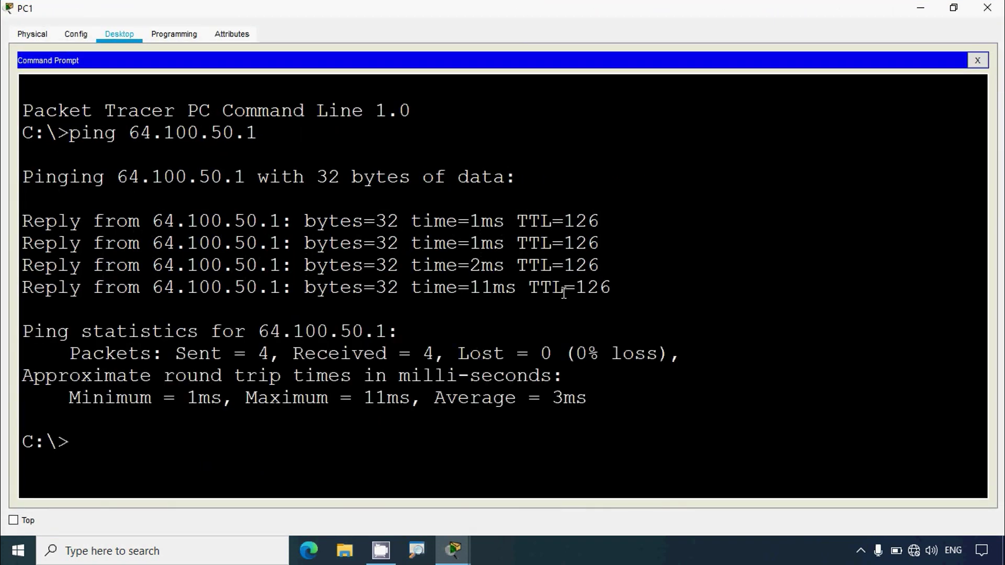
left_click(986, 10)
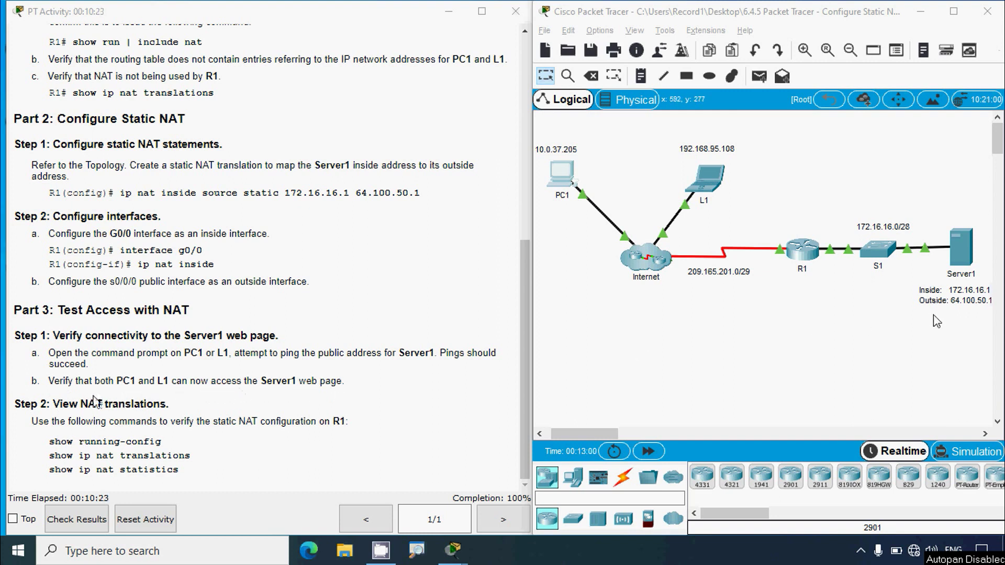
- Load the Server1 web page at 64.100.50.1 in PC1's web browser, then close PC1
left_click(570, 182)
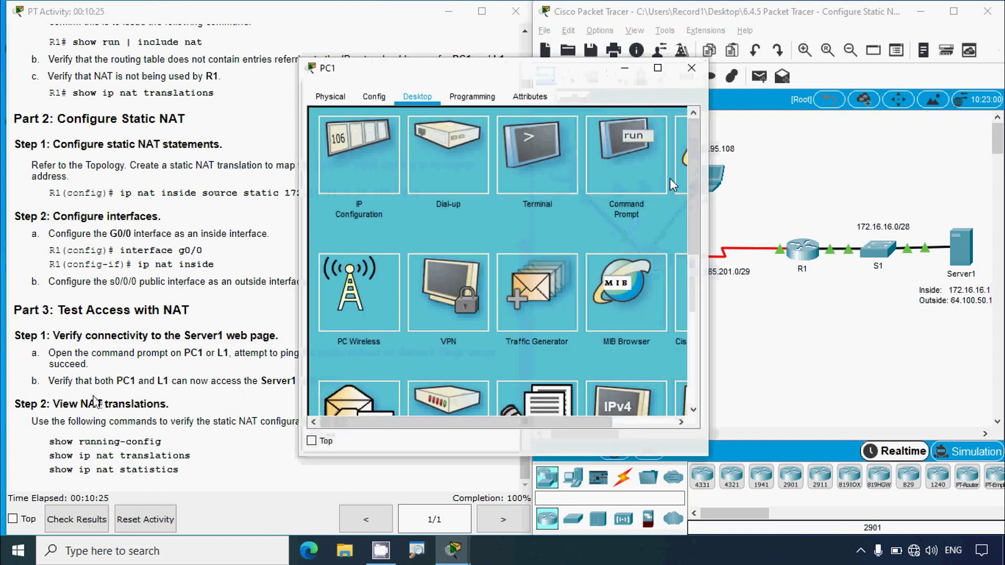
left_click(683, 174)
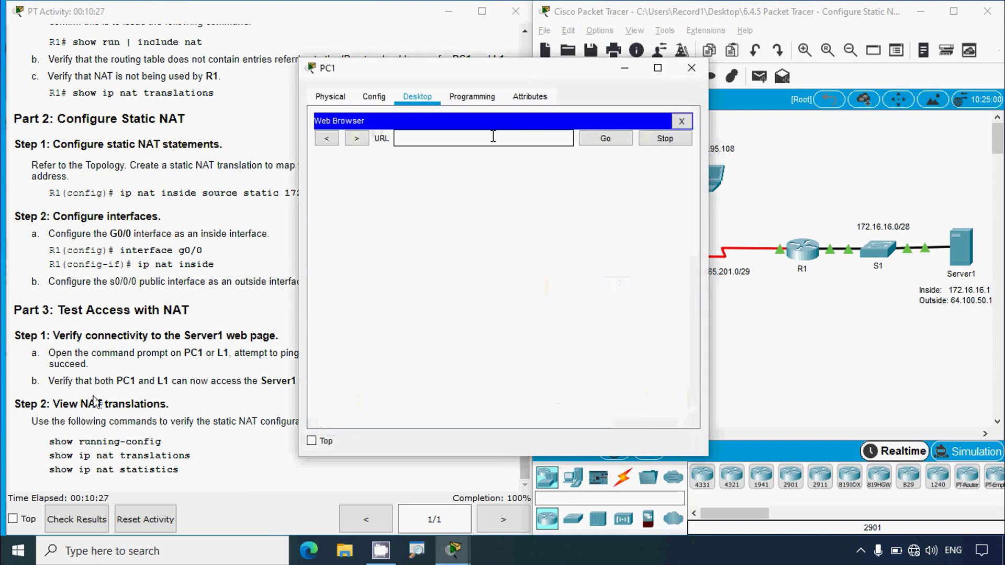
type("64")
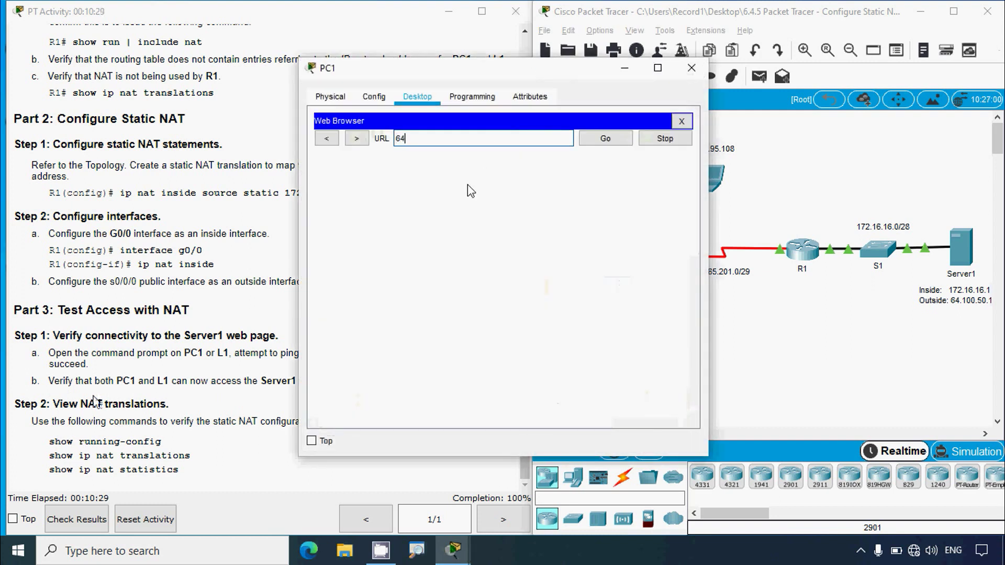
type(".100.50.1")
left_click(605, 138)
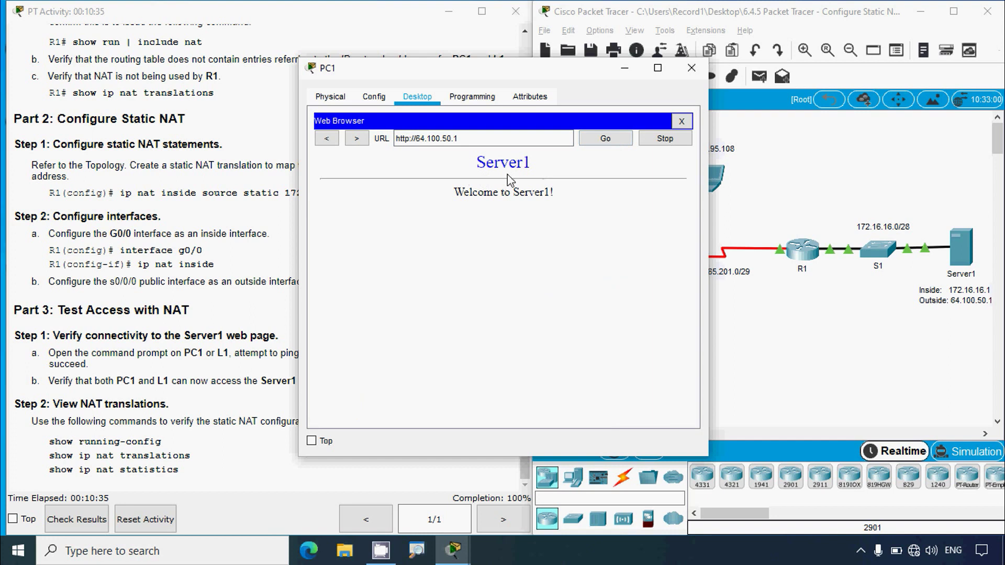
left_click_drag(486, 137, 362, 137)
key("ctrl+c")
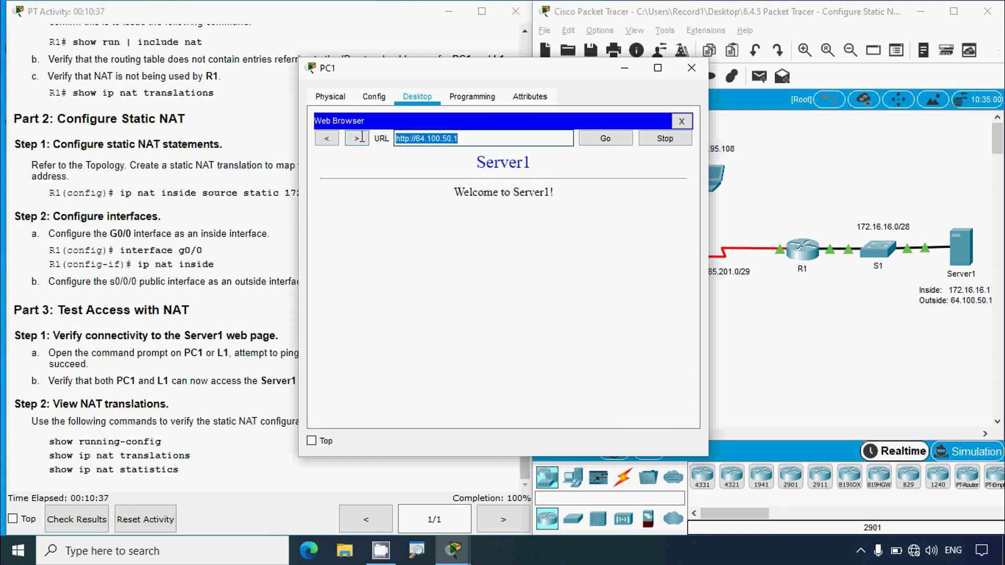
left_click(691, 67)
- Load the Server1 page at 64.100.50.1 in L1's web browser, then close L1
left_click(718, 177)
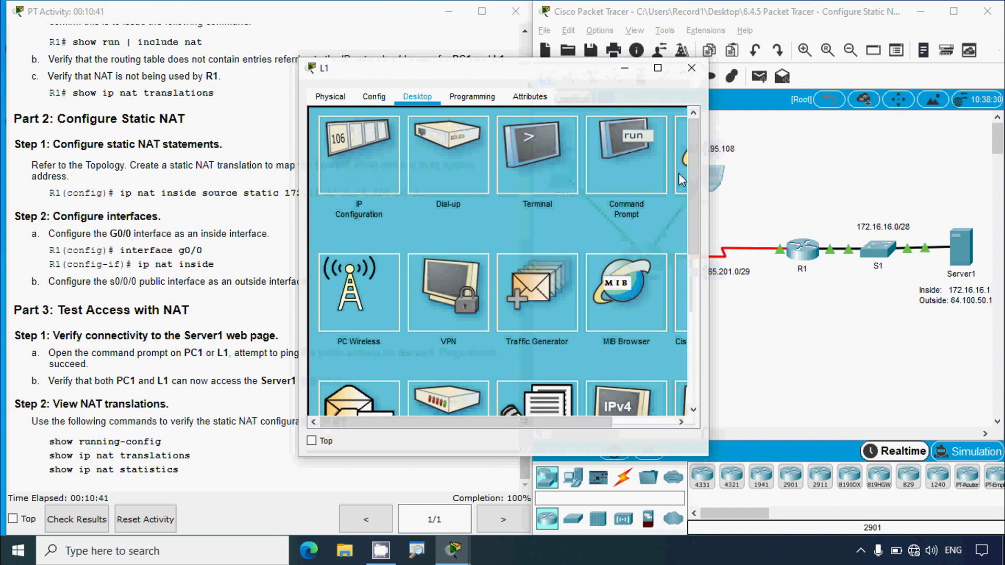
left_click(679, 173)
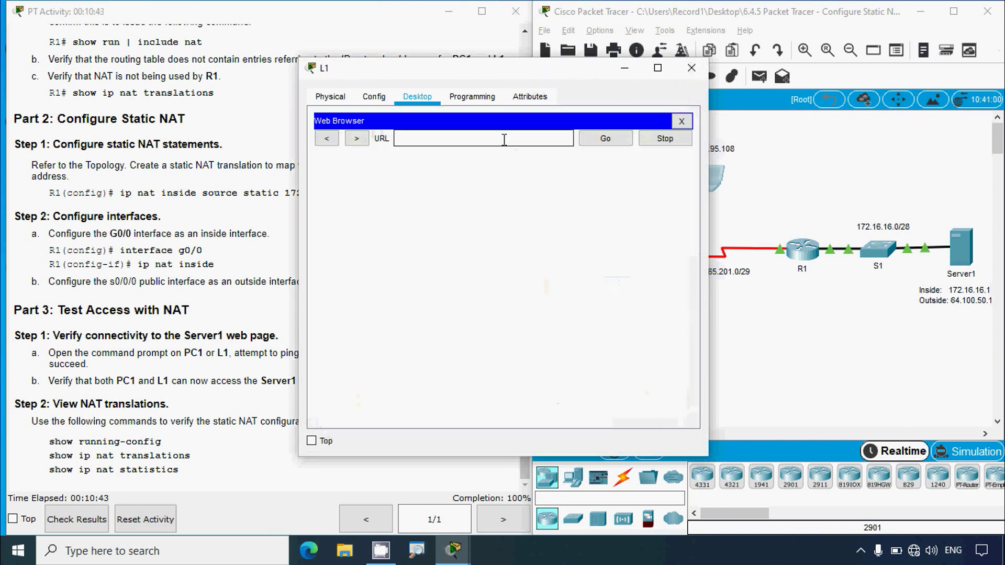
key("ctrl+v")
left_click(596, 141)
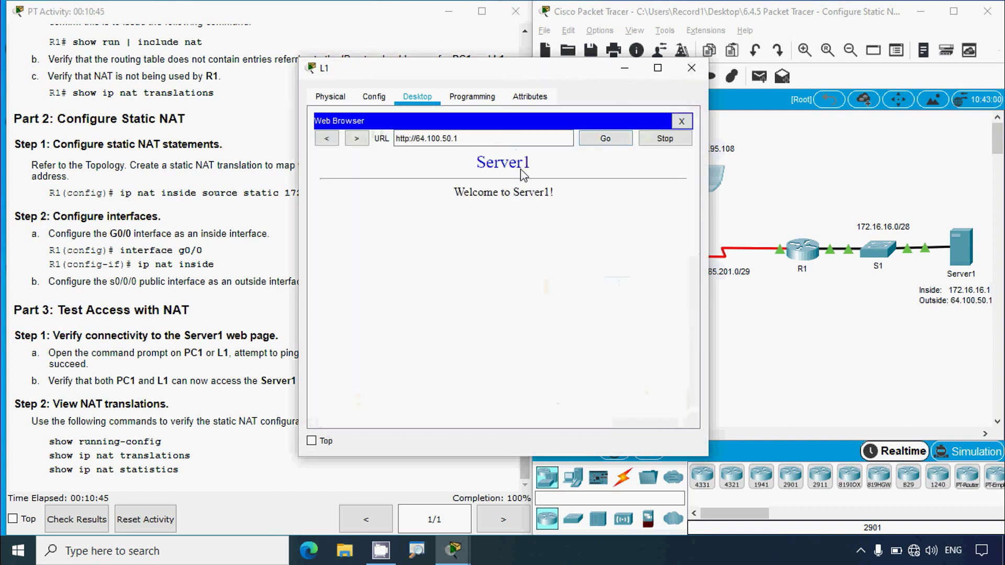
left_click(692, 68)
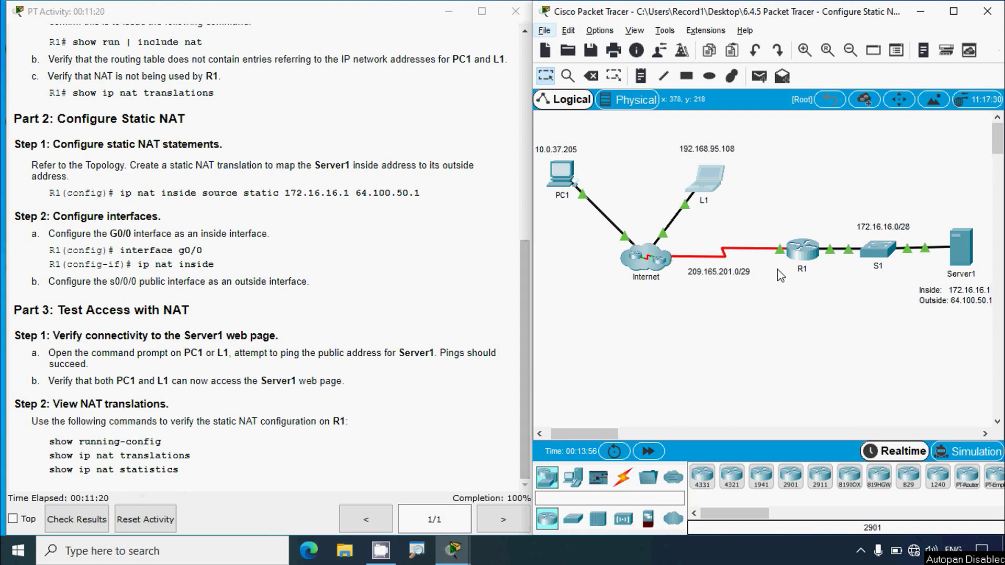
- Exit configuration mode on R1 and display the running configuration in a maximized console
left_click(803, 257)
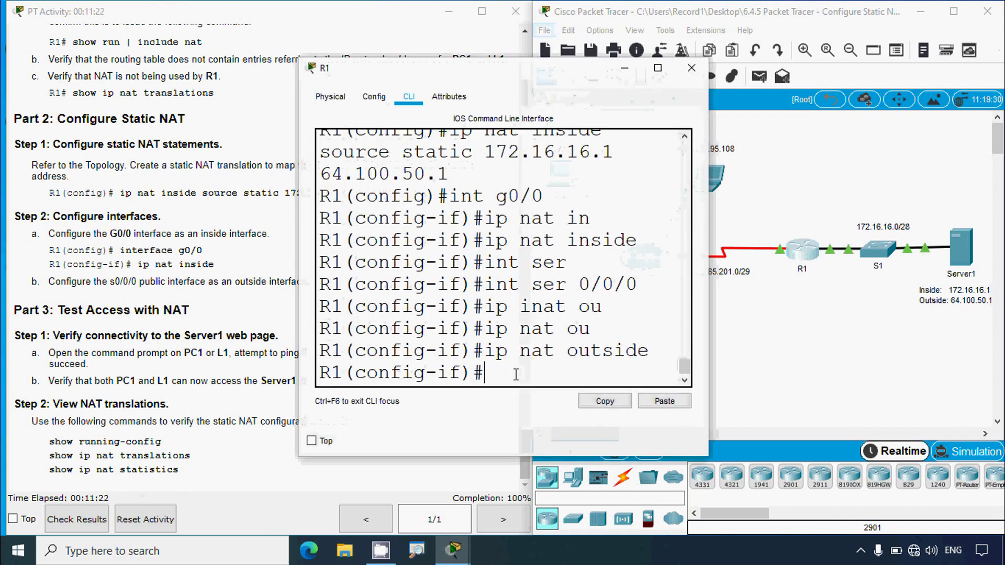
type("end")
key("Return")
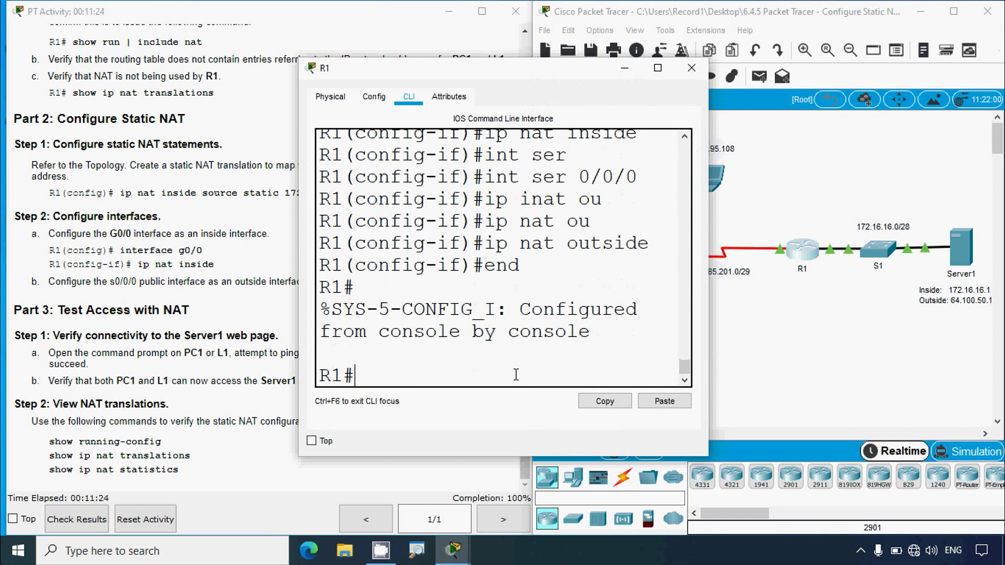
type("show run")
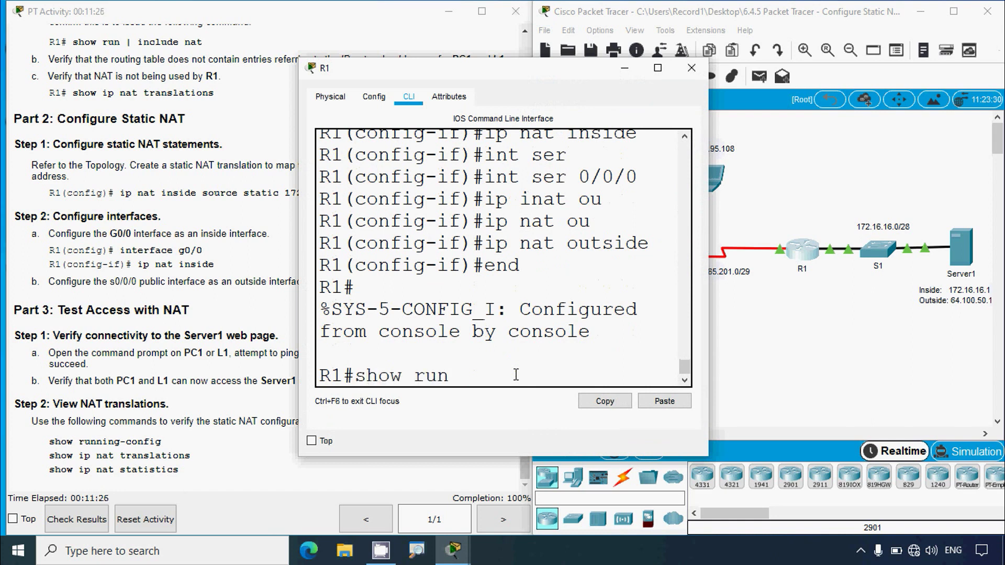
type("ning")
key("Return")
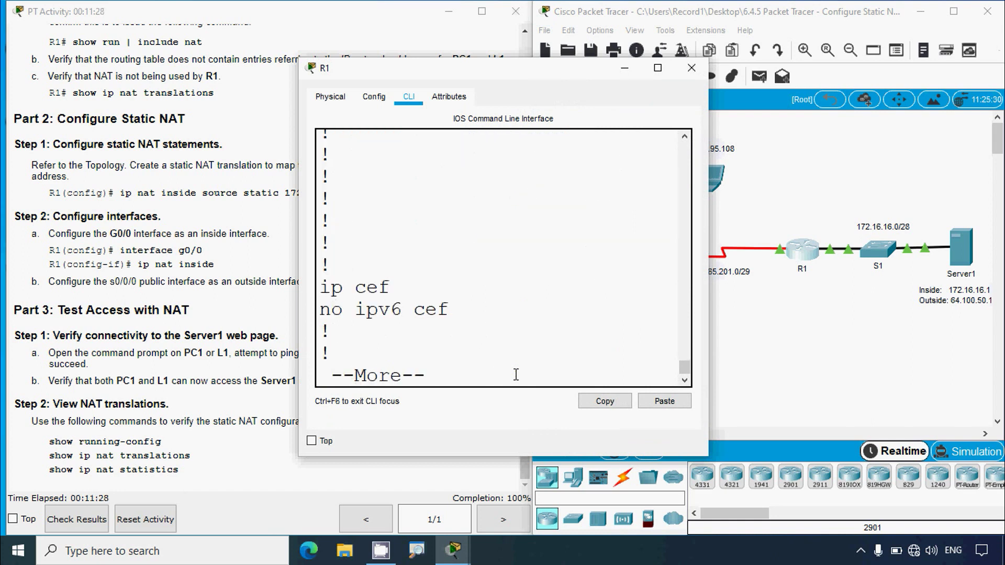
left_click(658, 67)
- Page through the running-config and highlight 'ip nat inside' under GigabitEthernet0/0
key("space")
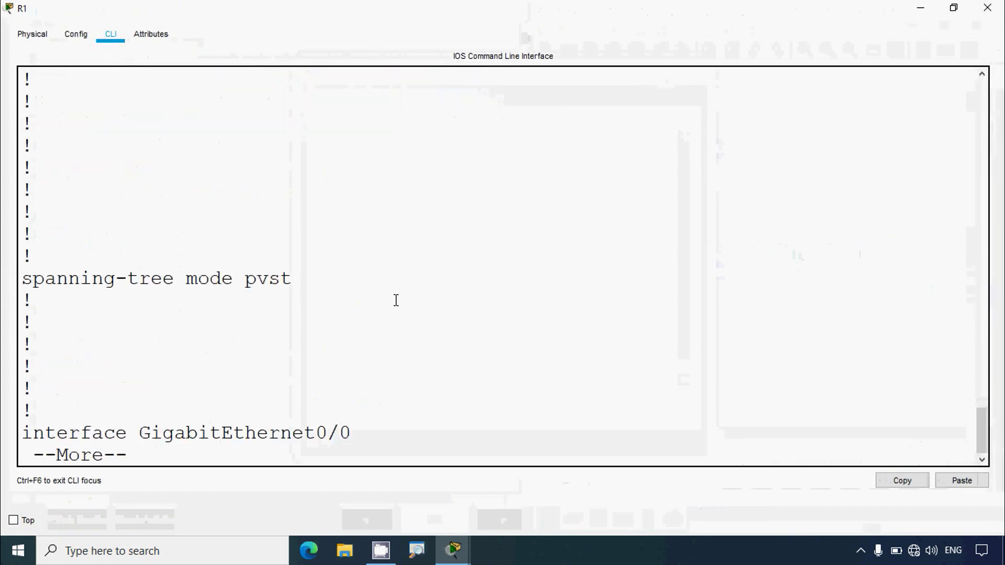
key("space")
key("space")
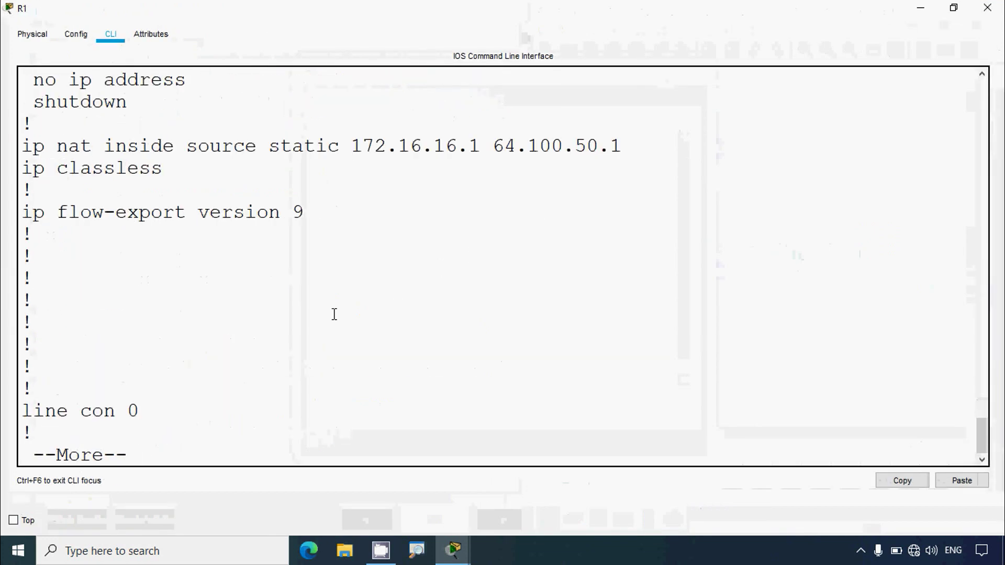
key("space")
scroll(243, 305, "up", 4)
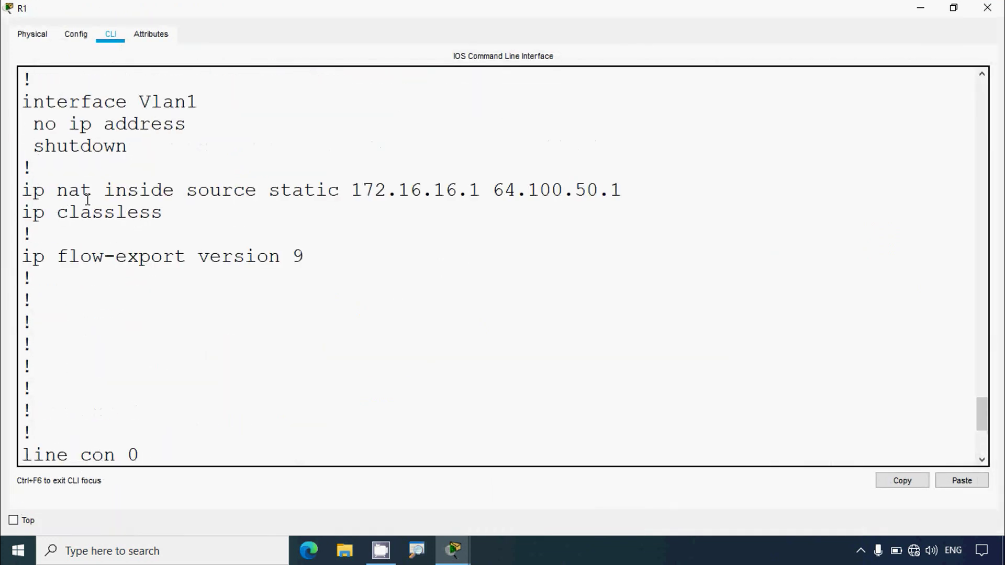
left_click_drag(320, 190, 626, 191)
scroll(319, 281, "up", 6)
scroll(320, 277, "up", 4)
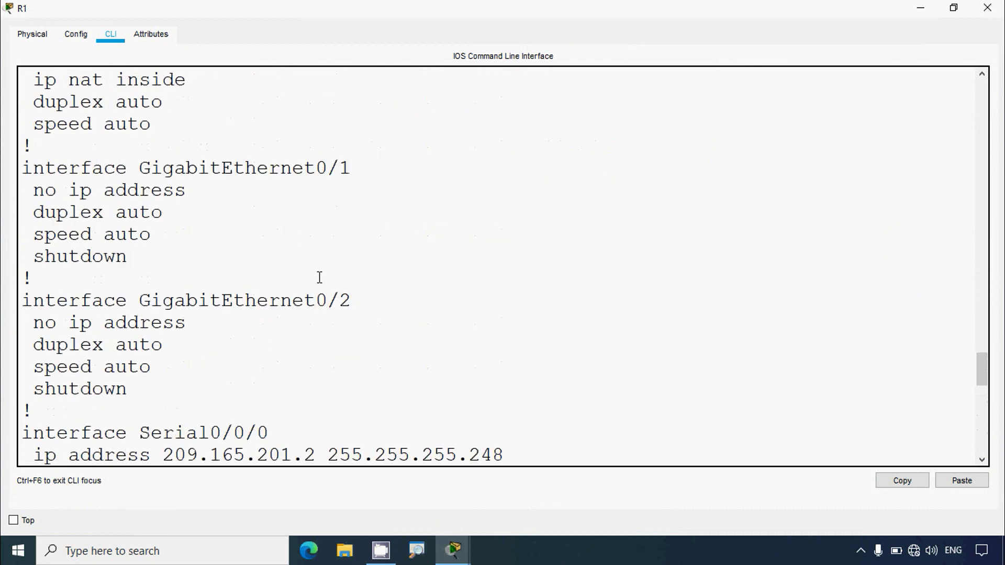
left_click_drag(140, 168, 354, 168)
left_click_drag(35, 214, 186, 215)
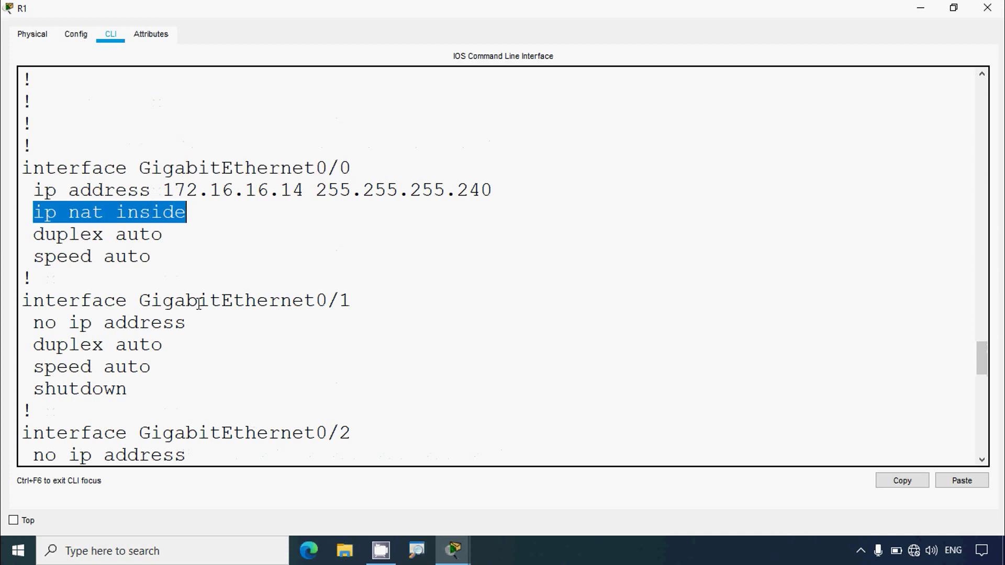
- Highlight 'ip nat outside' under Serial0/0/0, then enter 'show ip nat translations'
scroll(207, 336, "down", 3)
scroll(207, 335, "down", 3)
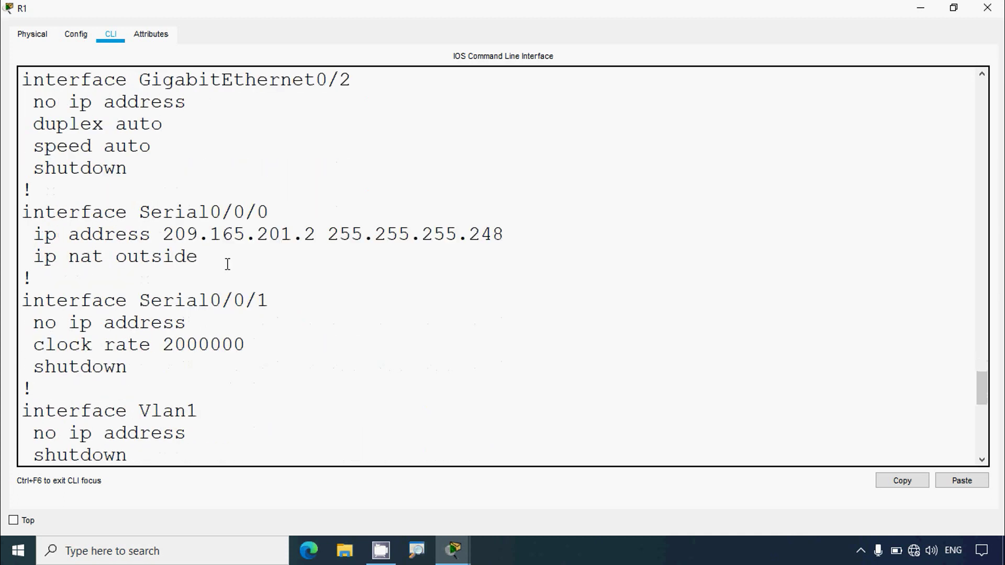
left_click_drag(22, 213, 293, 210)
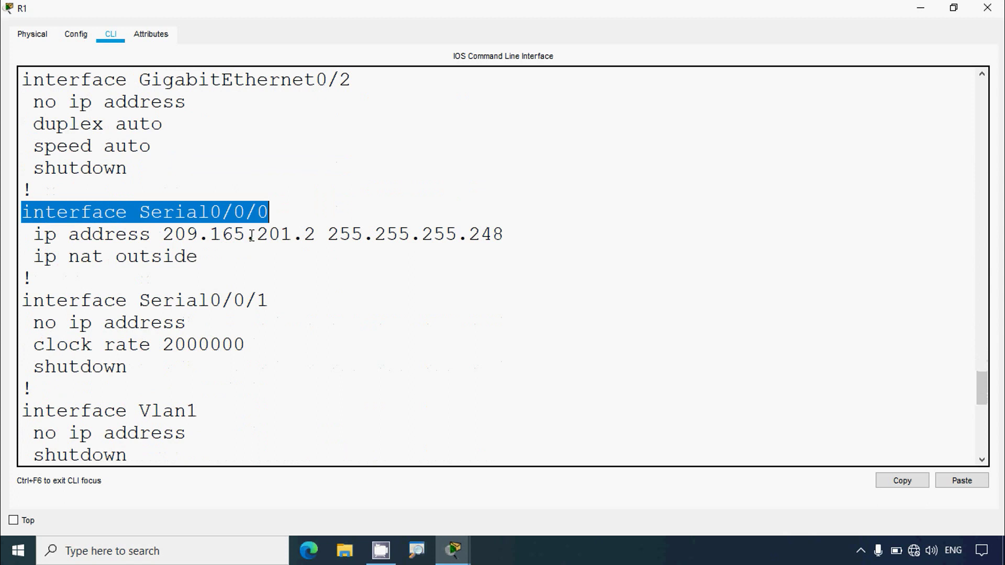
left_click_drag(33, 256, 209, 254)
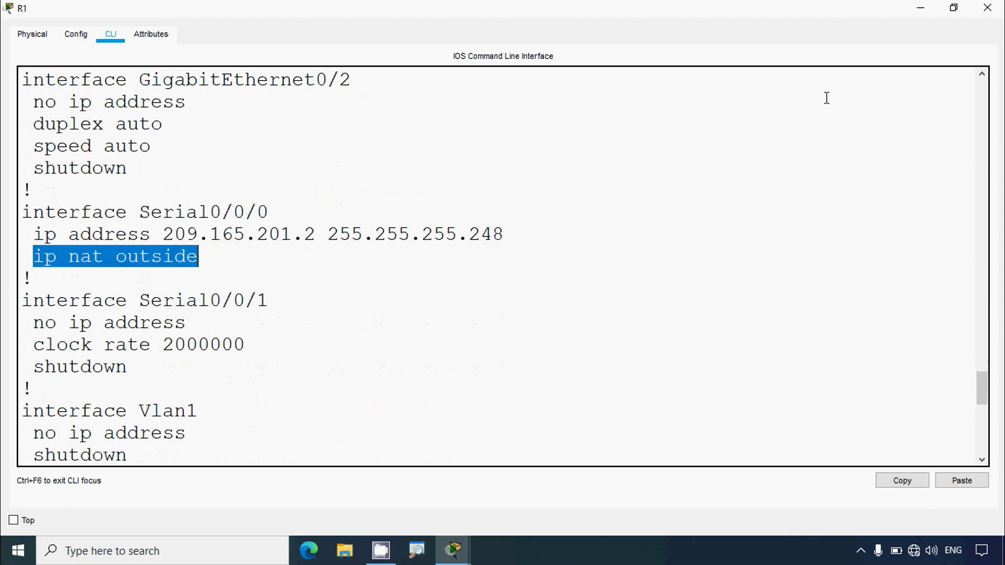
left_click(280, 429)
scroll(279, 428, "down", 8)
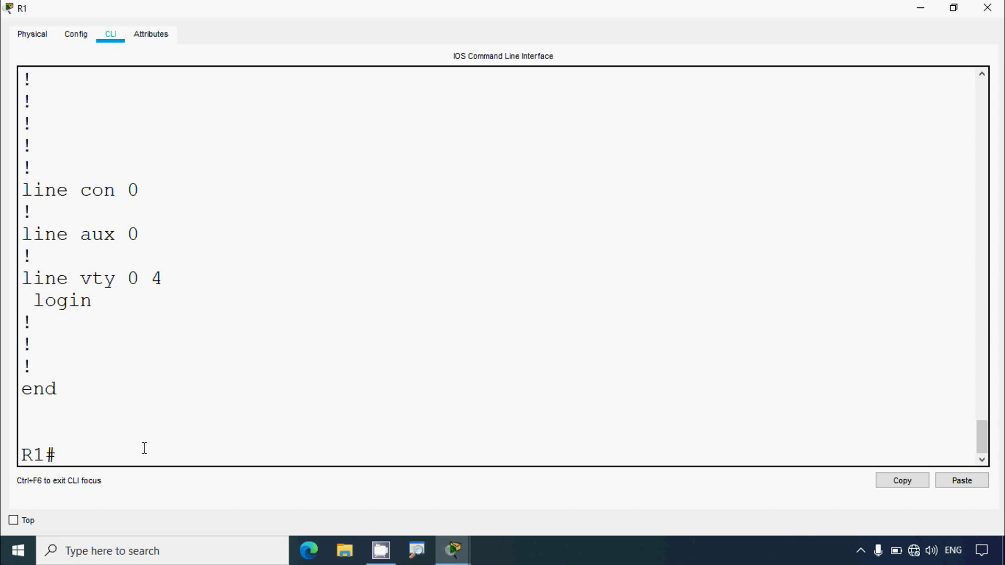
type("show ip nat")
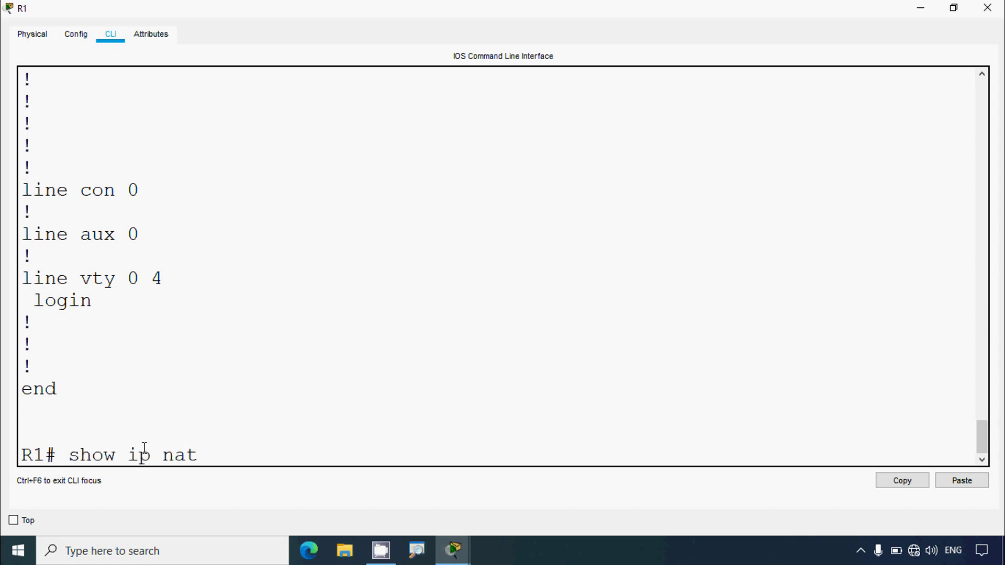
type(" translations")
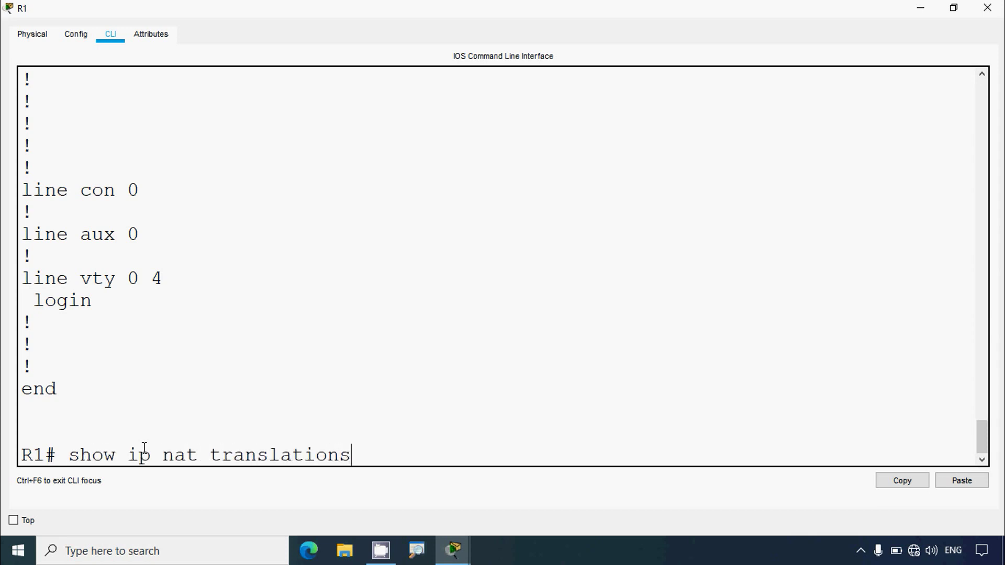
- List R1's NAT translations, highlighting the Pro, Inside local and outside columns, then minimize R1
key("Return")
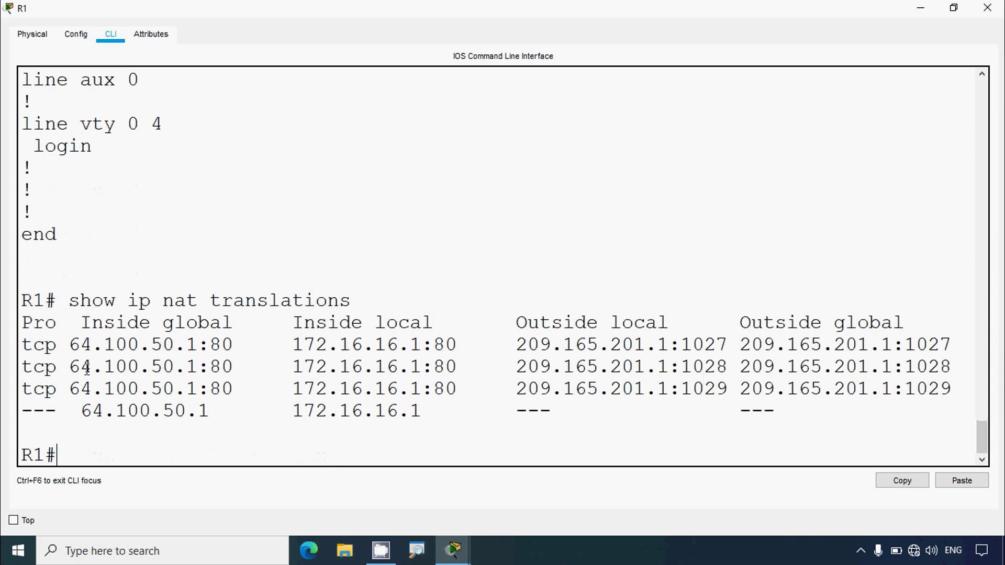
left_click_drag(56, 323, 434, 326)
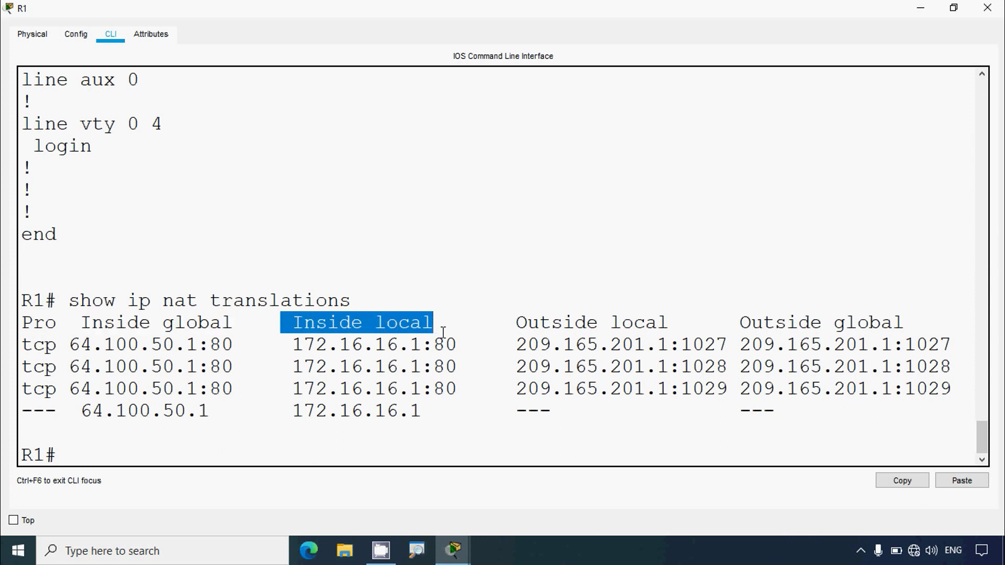
left_click_drag(528, 325, 904, 322)
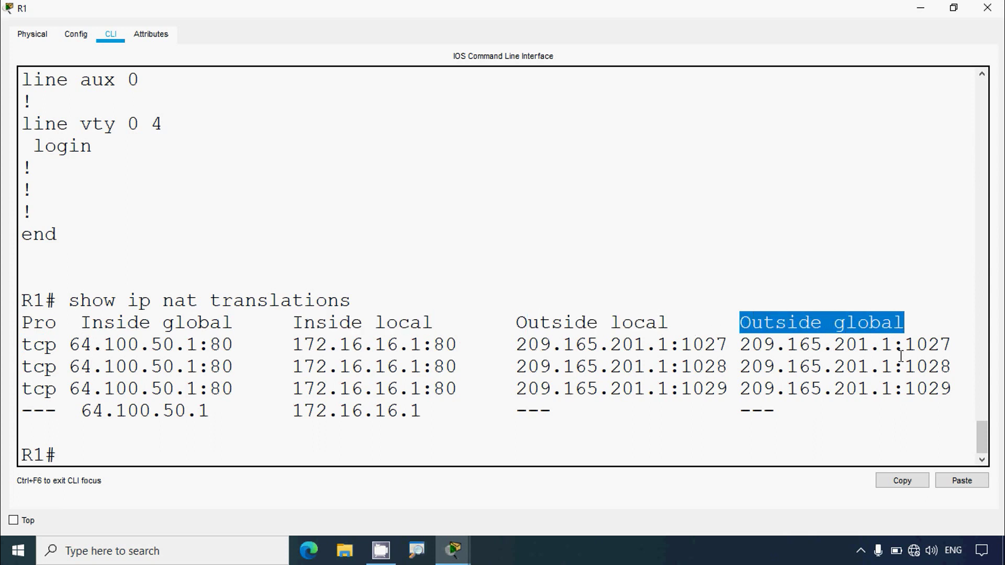
left_click(902, 356)
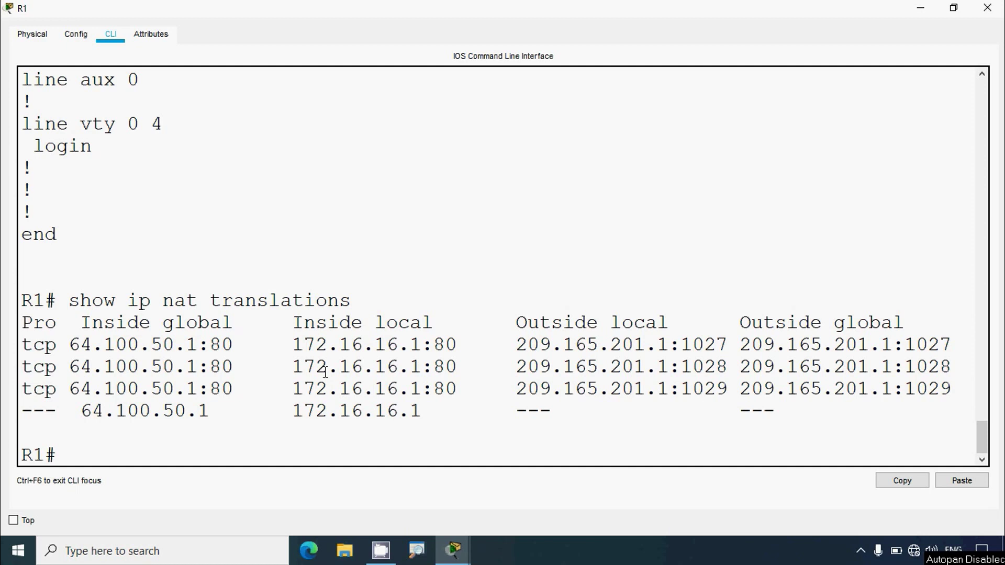
left_click_drag(293, 322, 434, 321)
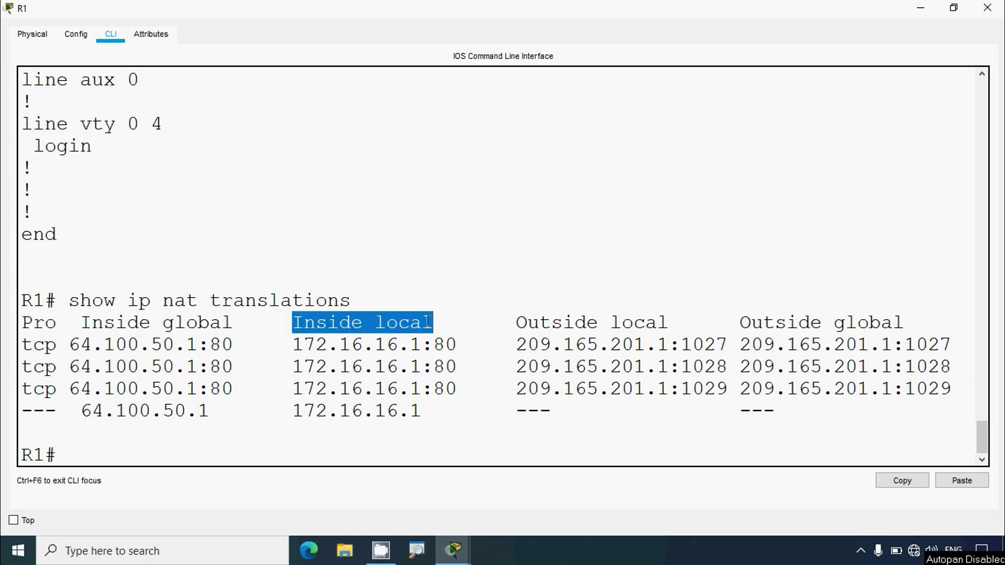
left_click(921, 8)
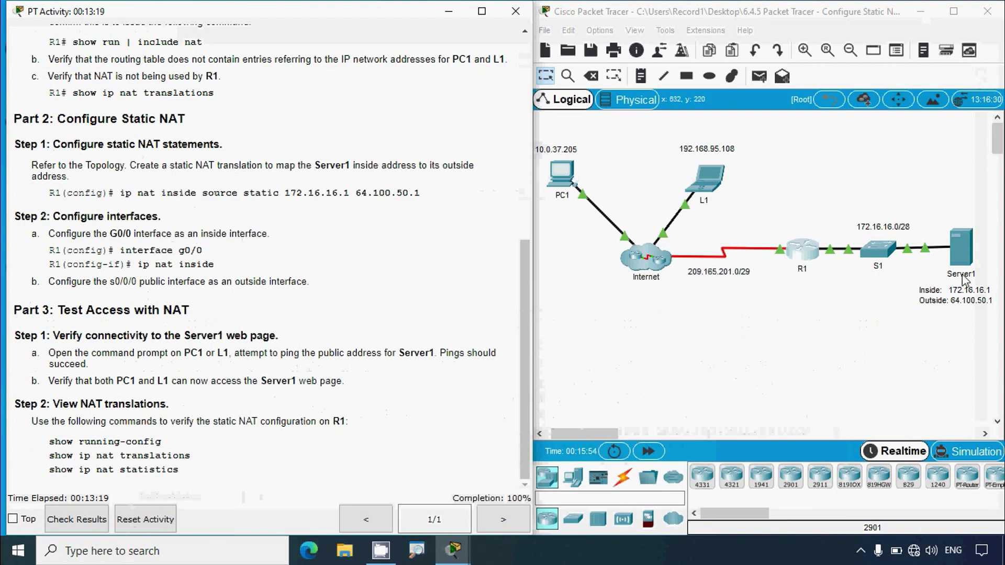
- Compare R1's static NAT statement 172.16.16.1 to 64.100.50.1 with the Inside global translations
left_click(793, 260)
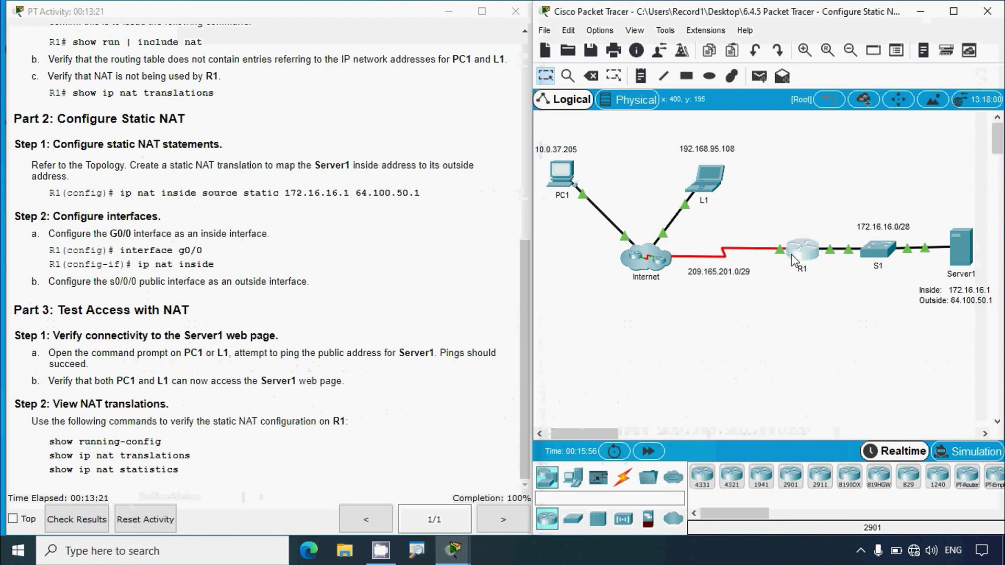
left_click(793, 260)
left_click(661, 46)
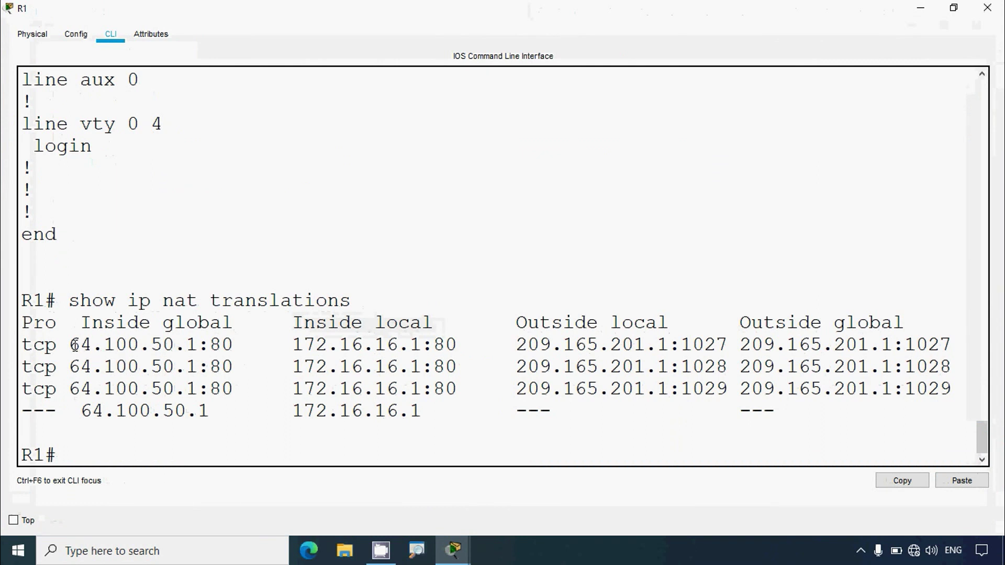
left_click_drag(75, 346, 194, 346)
scroll(193, 404, "up", 7)
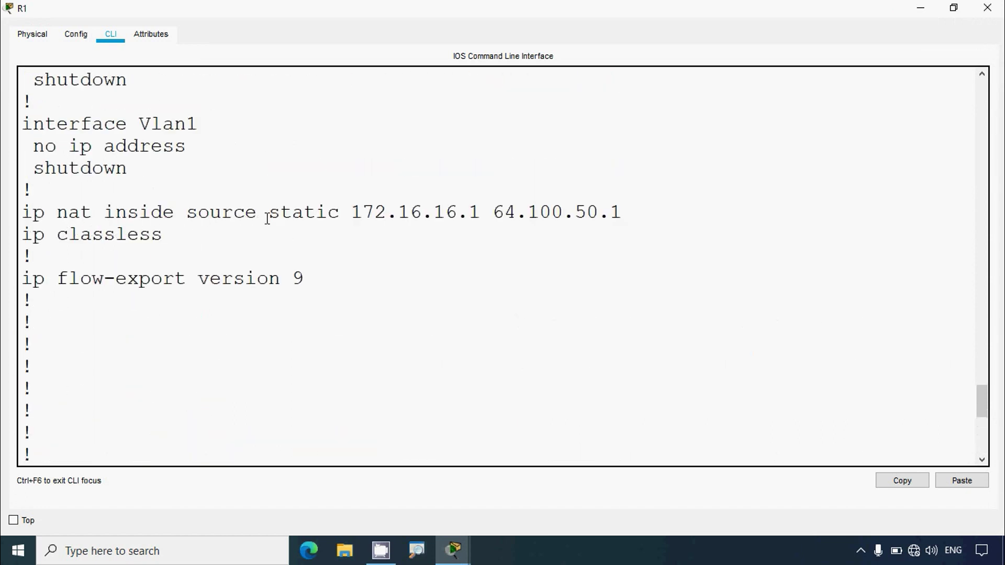
left_click_drag(268, 215, 342, 214)
left_click_drag(494, 212, 623, 214)
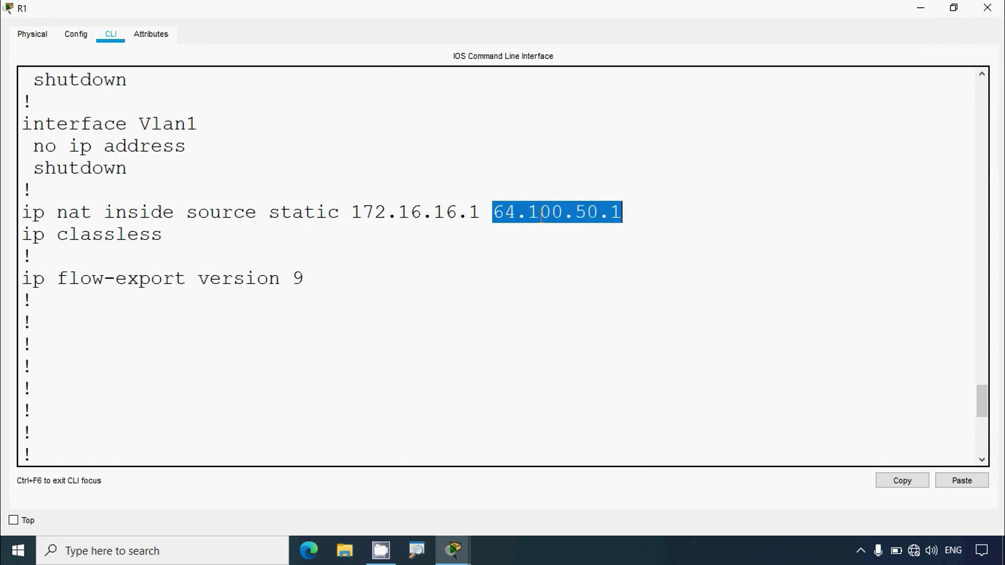
scroll(635, 297, "down", 2)
scroll(635, 296, "down", 8)
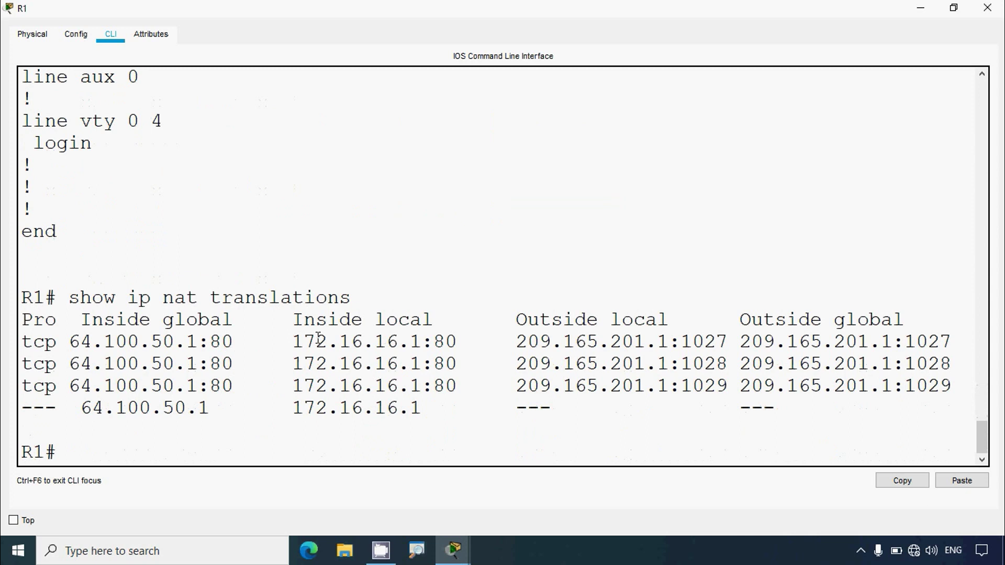
left_click_drag(236, 342, 75, 345)
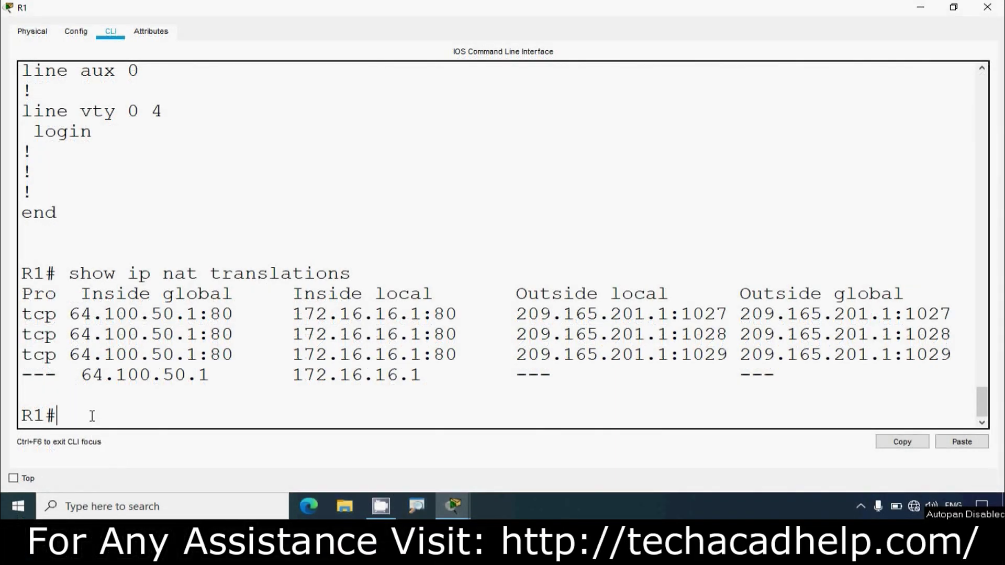
- Show NAT statistics: 4 translations, Serial0/0/0 outside, GigabitEthernet0/0 inside; then close R1
type("show ip nat stati")
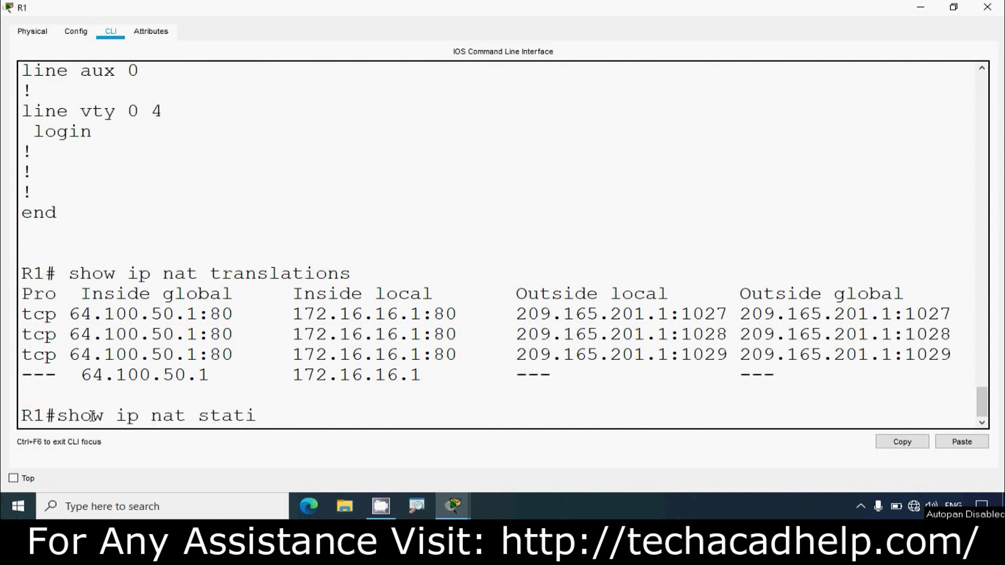
type("stic")
type("s")
key("Return")
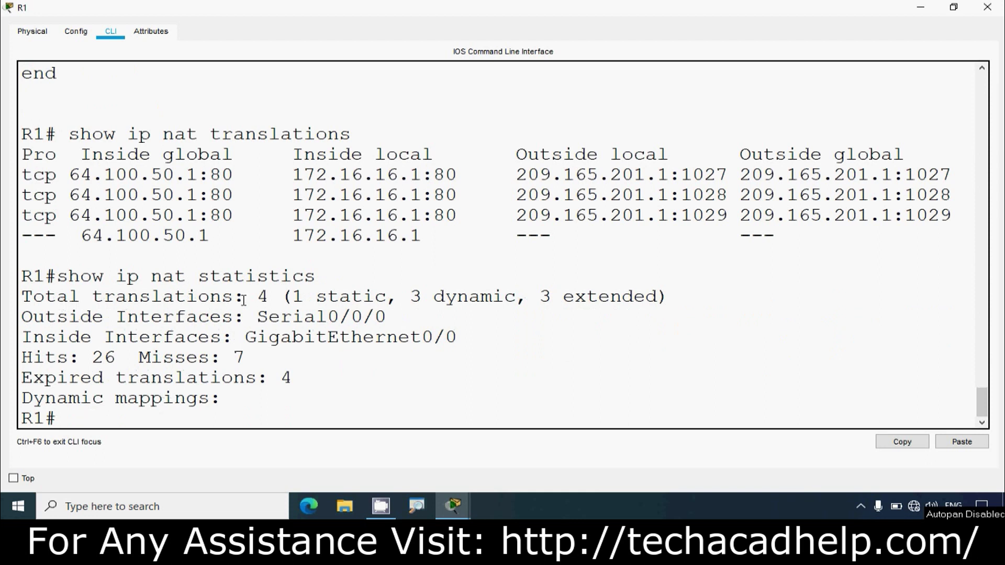
left_click_drag(244, 300, 281, 300)
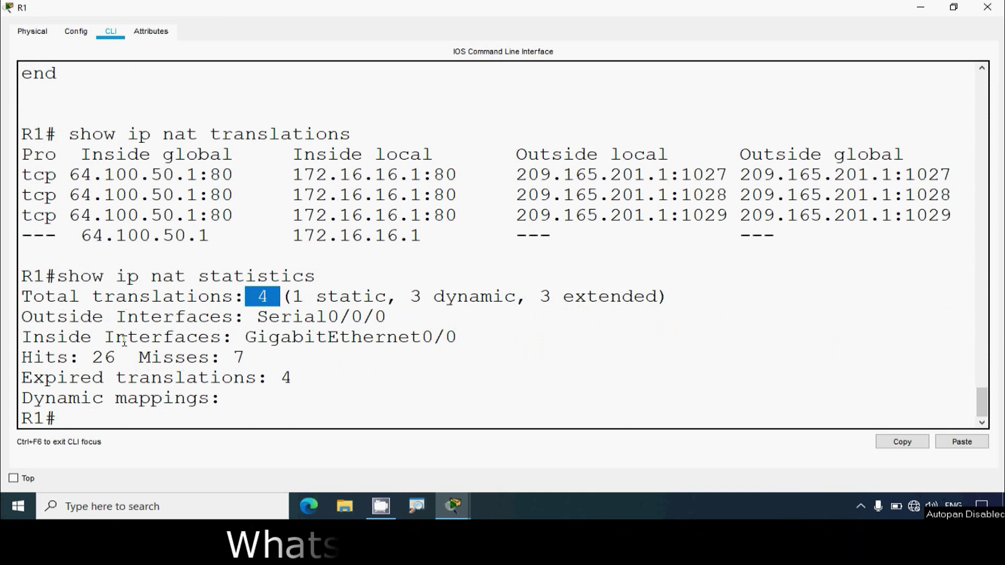
left_click_drag(257, 317, 391, 321)
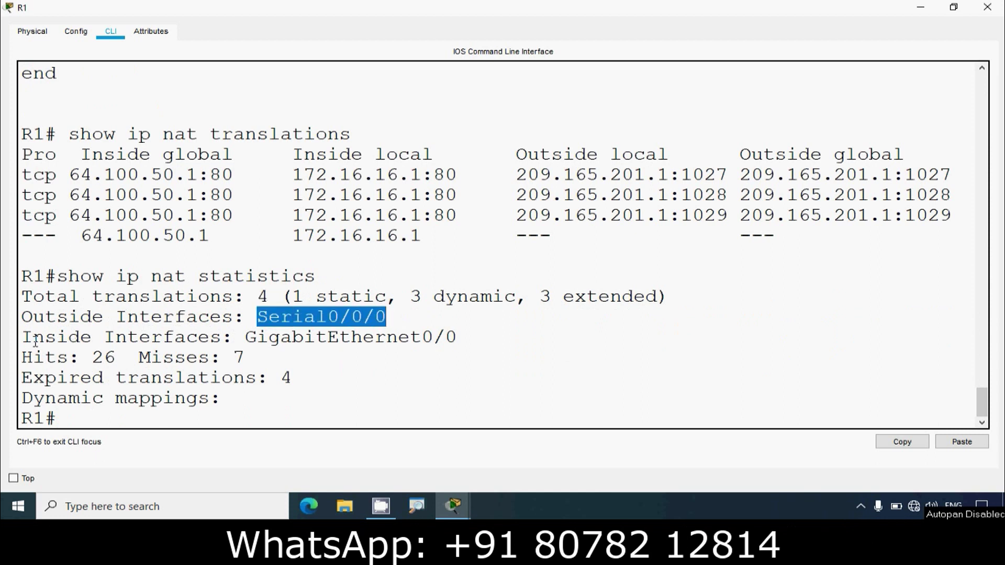
left_click_drag(22, 337, 445, 338)
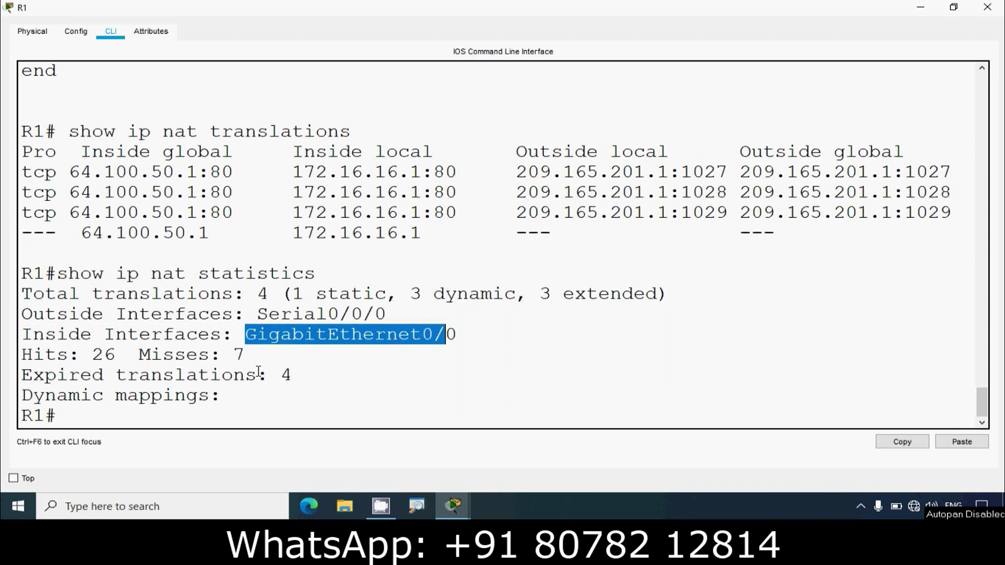
left_click(329, 377)
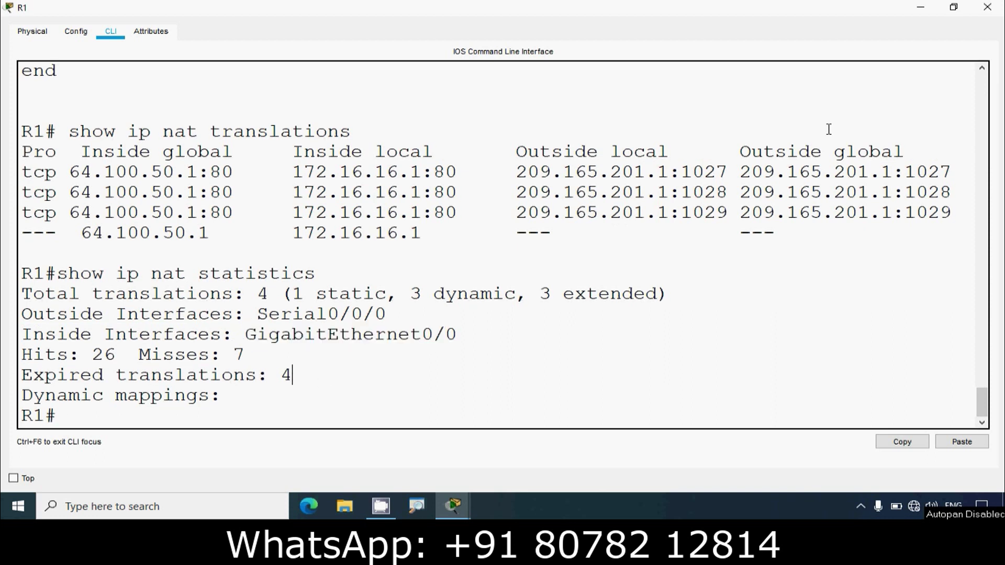
left_click(988, 7)
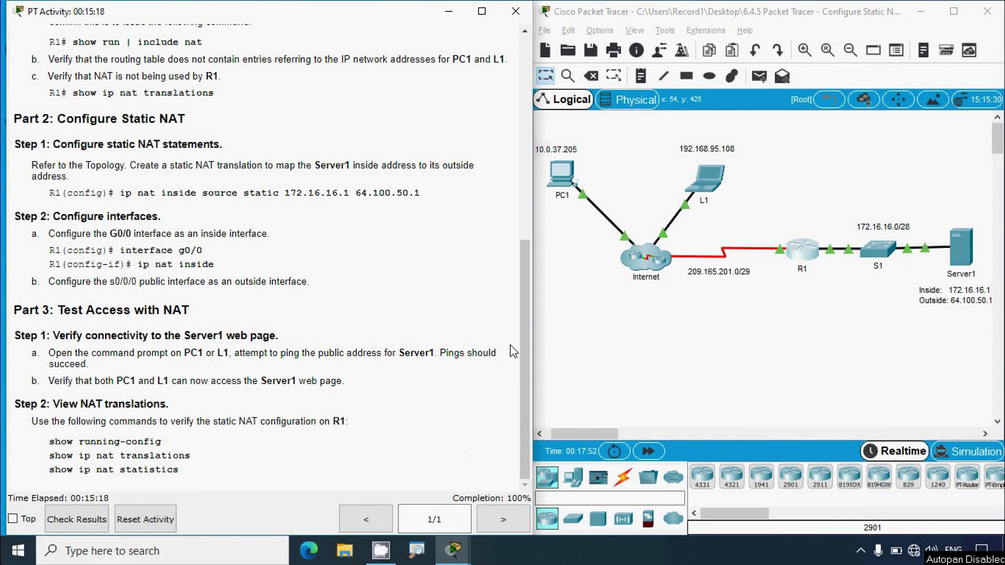
- Scroll the PT Activity instructions back to the top
left_click_drag(525, 346, 518, 107)
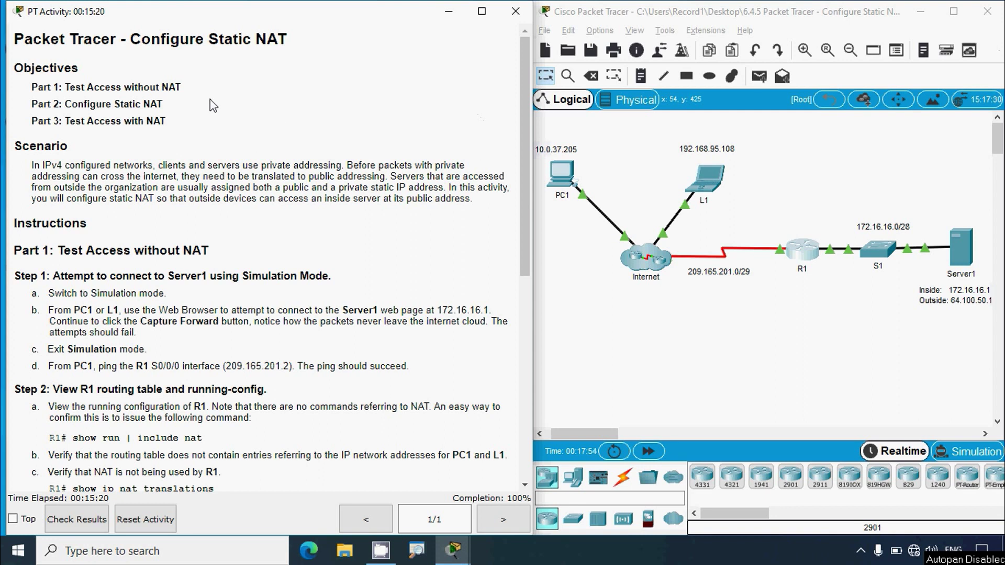